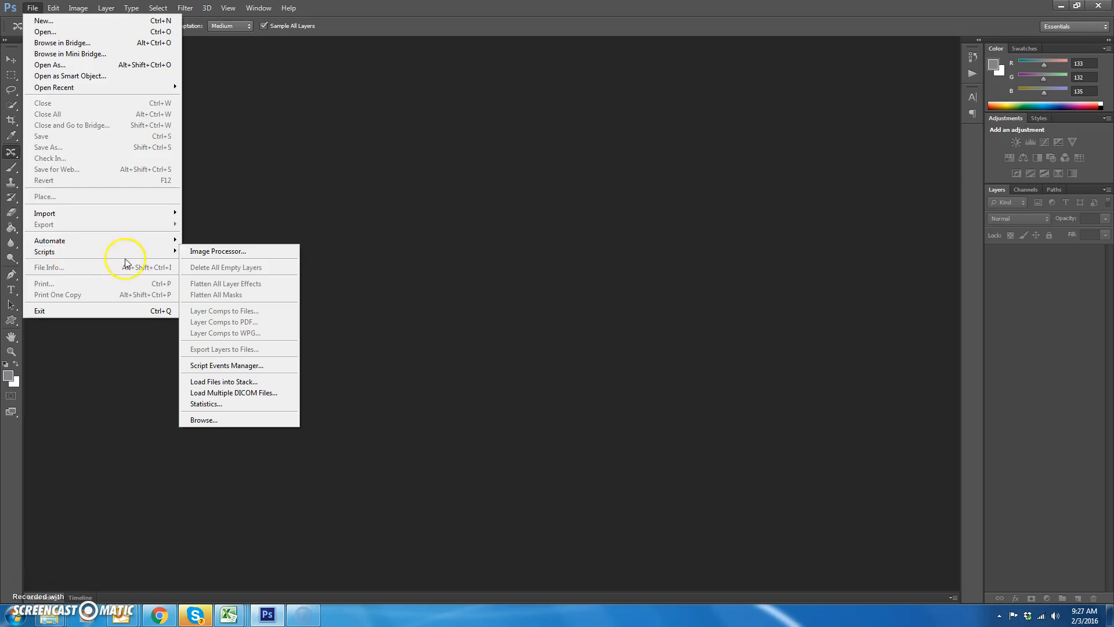
# Load the images clone b (1) through clone b (4) from the classPractice folder into one layered document using Load Files into Stack.
pyautogui.click(250, 384)
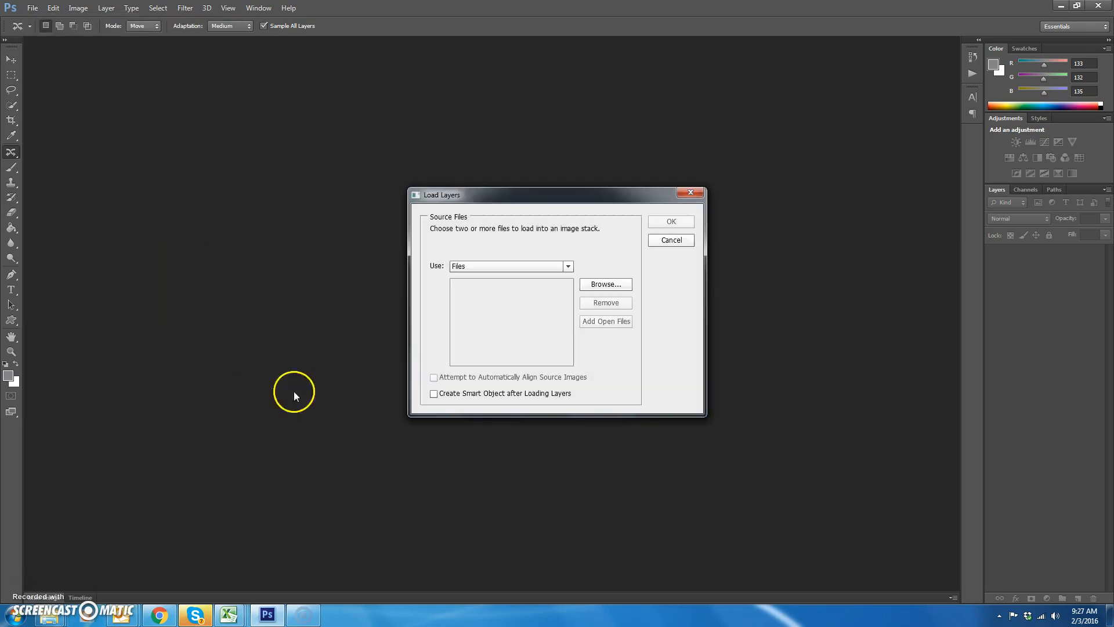
pyautogui.click(606, 284)
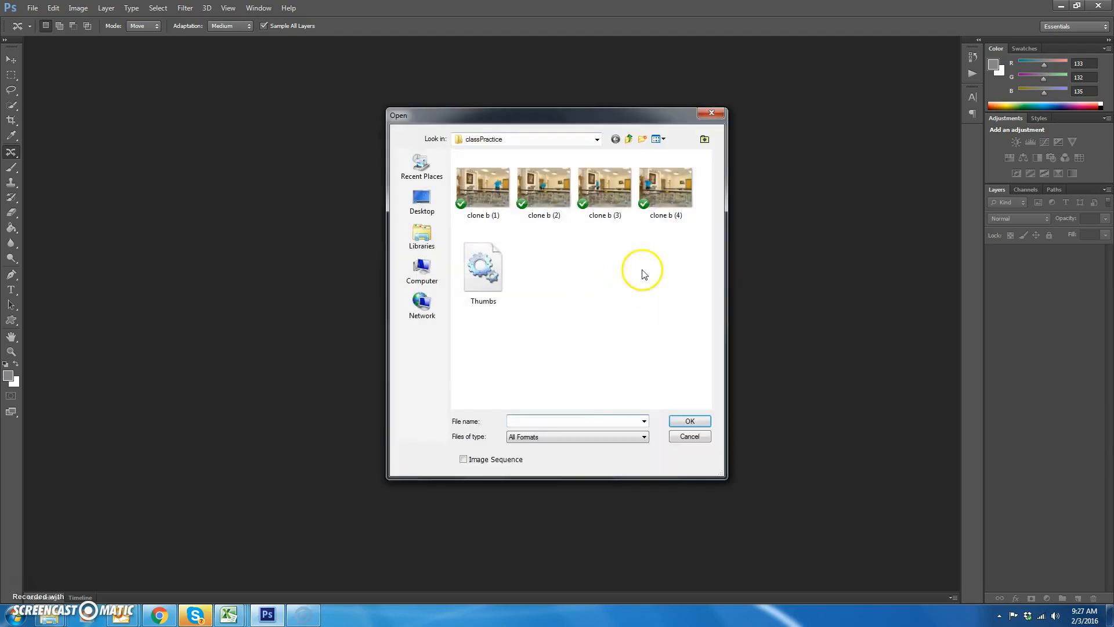
pyautogui.click(480, 192)
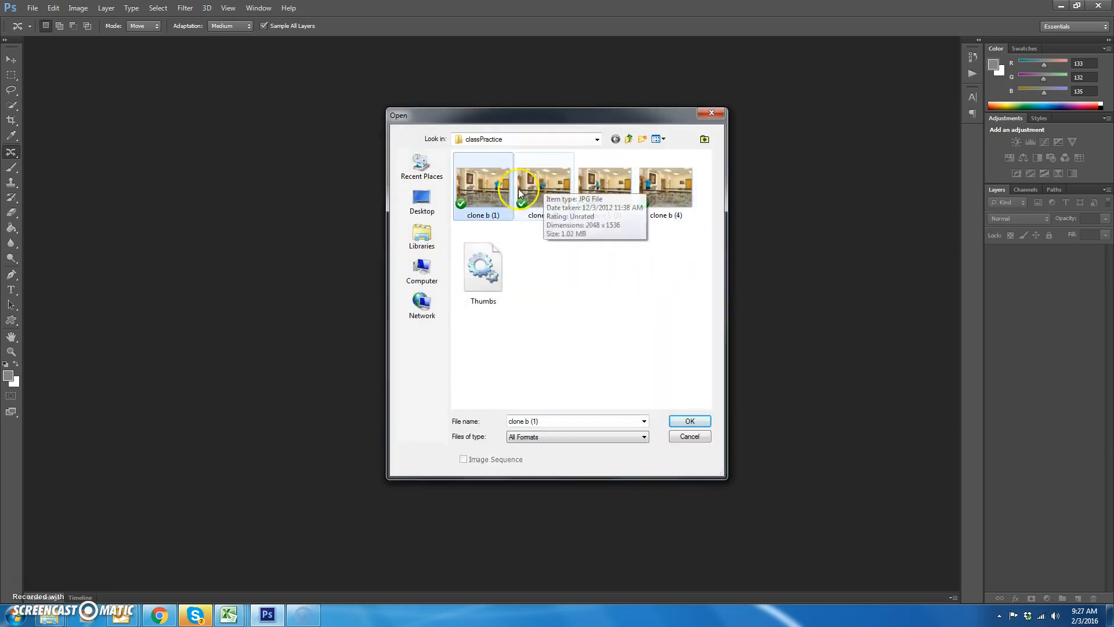
pyautogui.keyDown('shift'); pyautogui.click(667, 182); pyautogui.keyUp('shift')
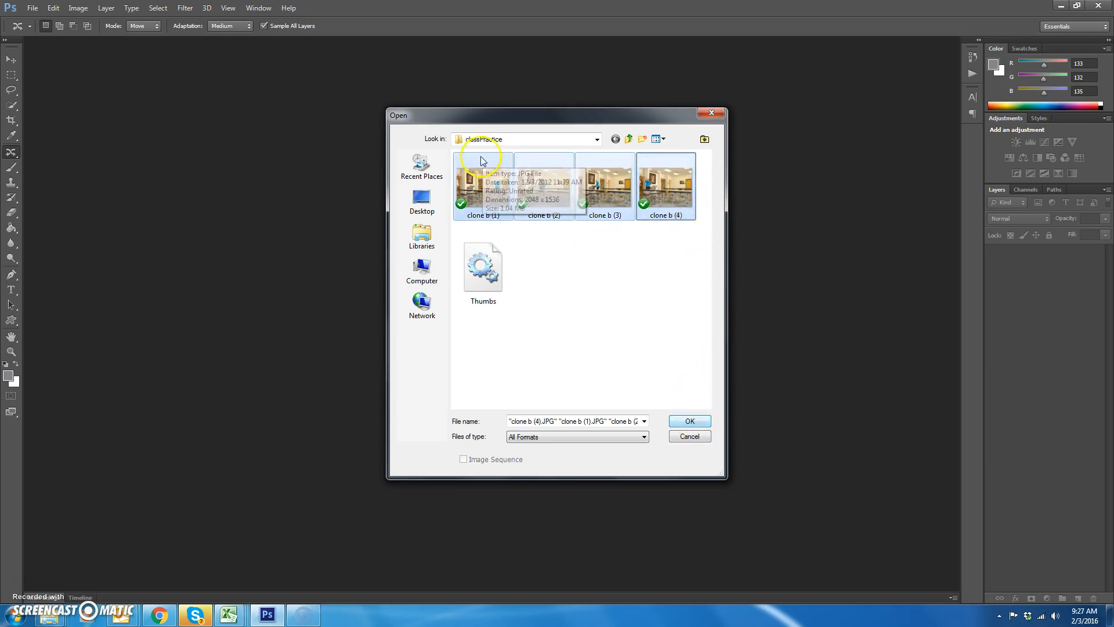
pyautogui.click(568, 269)
pyautogui.click(472, 184)
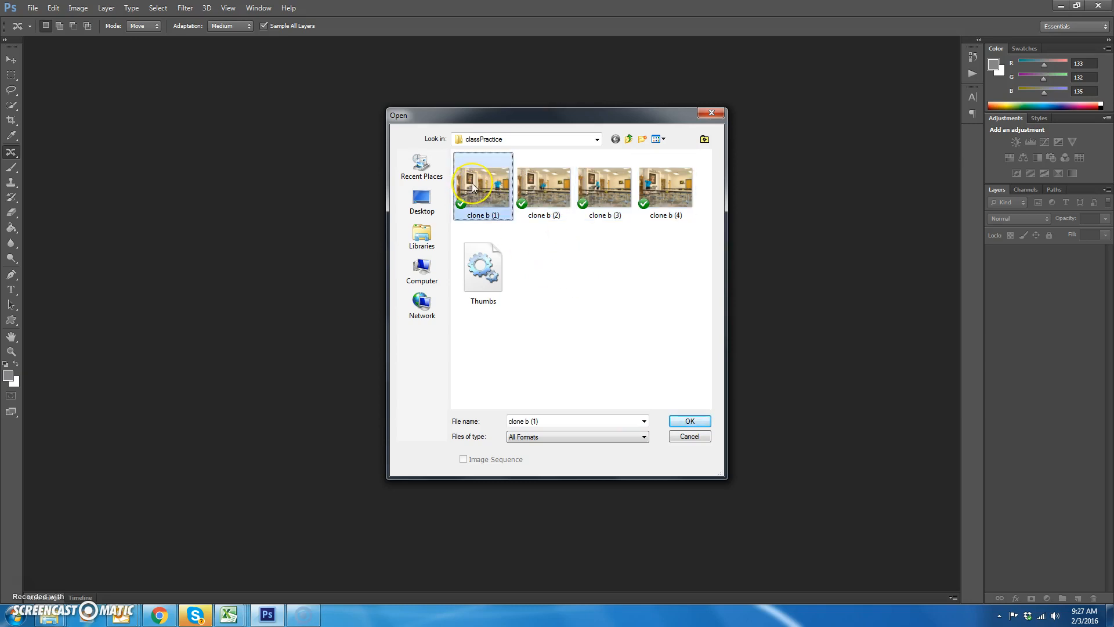
pyautogui.moveTo(473, 184)
pyautogui.mouseDown()
pyautogui.moveTo(677, 179)
pyautogui.moveTo(697, 193)
pyautogui.mouseUp()
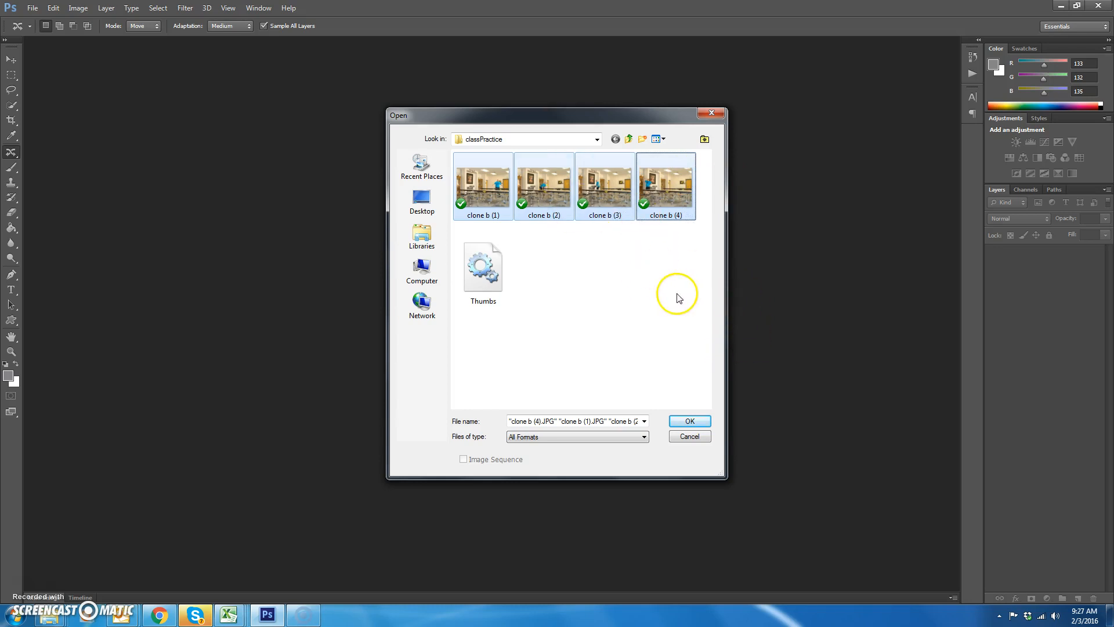
pyautogui.click(690, 422)
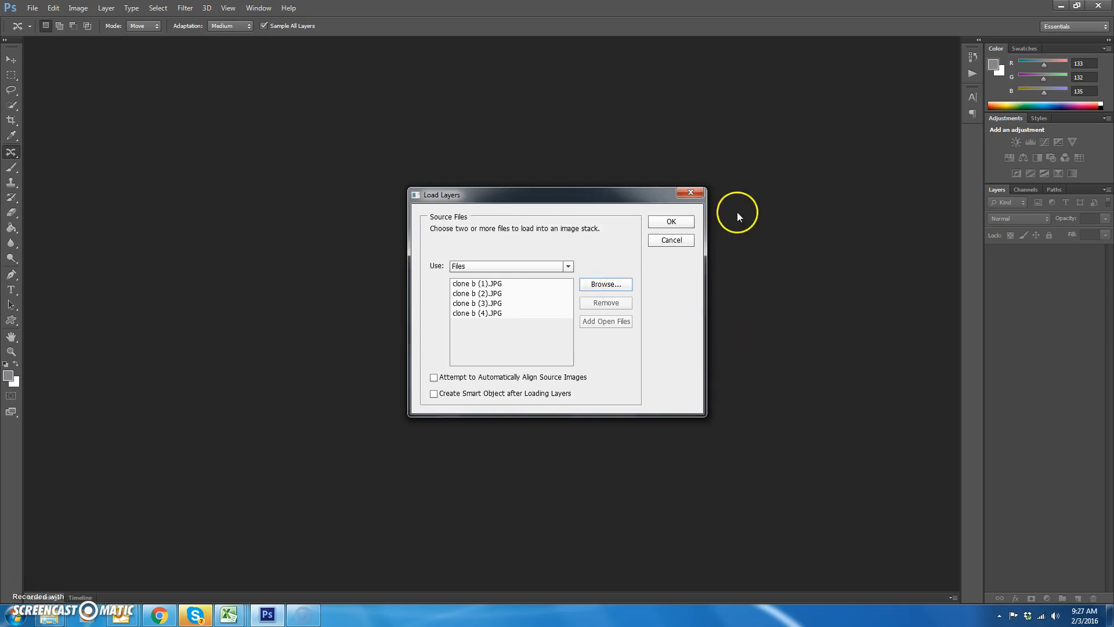
pyautogui.click(690, 224)
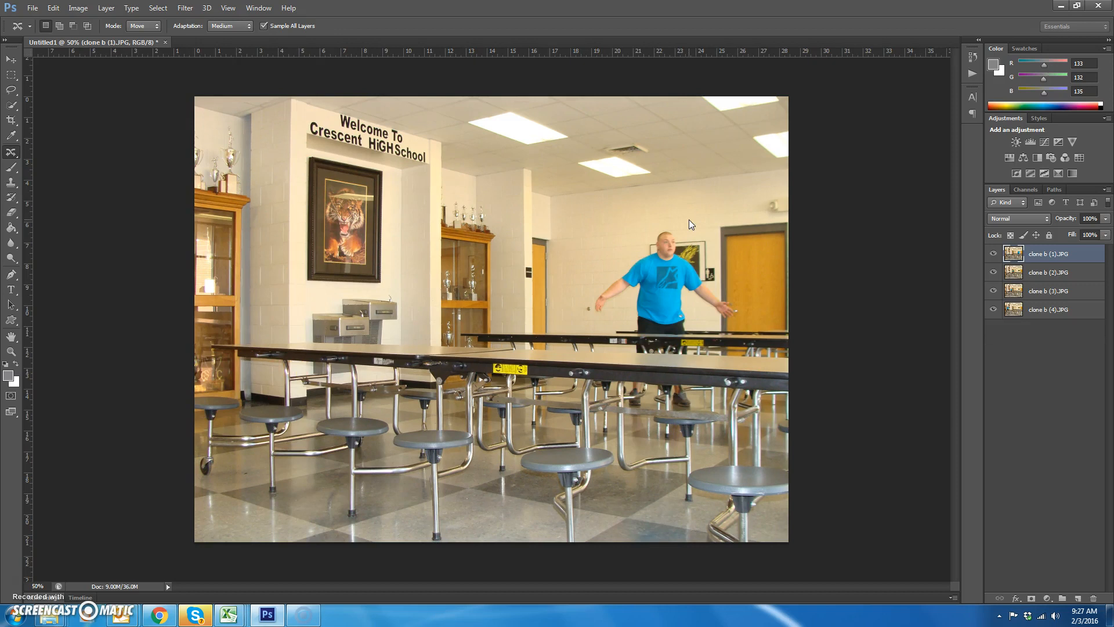
# Examine the man's pose in each photo by hiding the three upper layers and showing them again one at a time.
pyautogui.click(1070, 311)
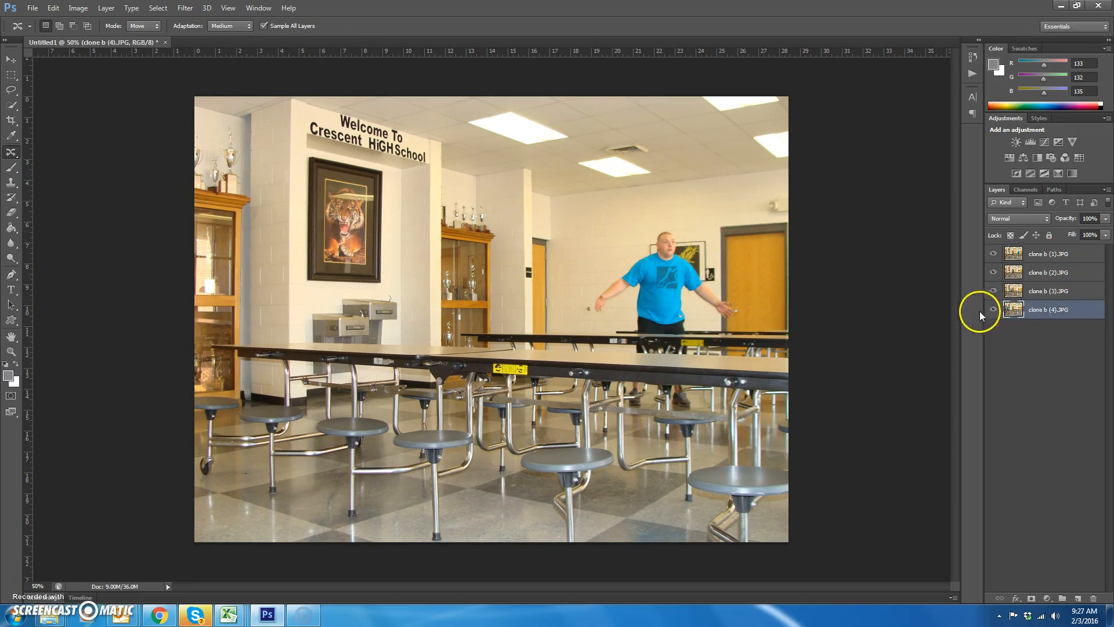
pyautogui.moveTo(993, 299); pyautogui.dragTo(996, 257)
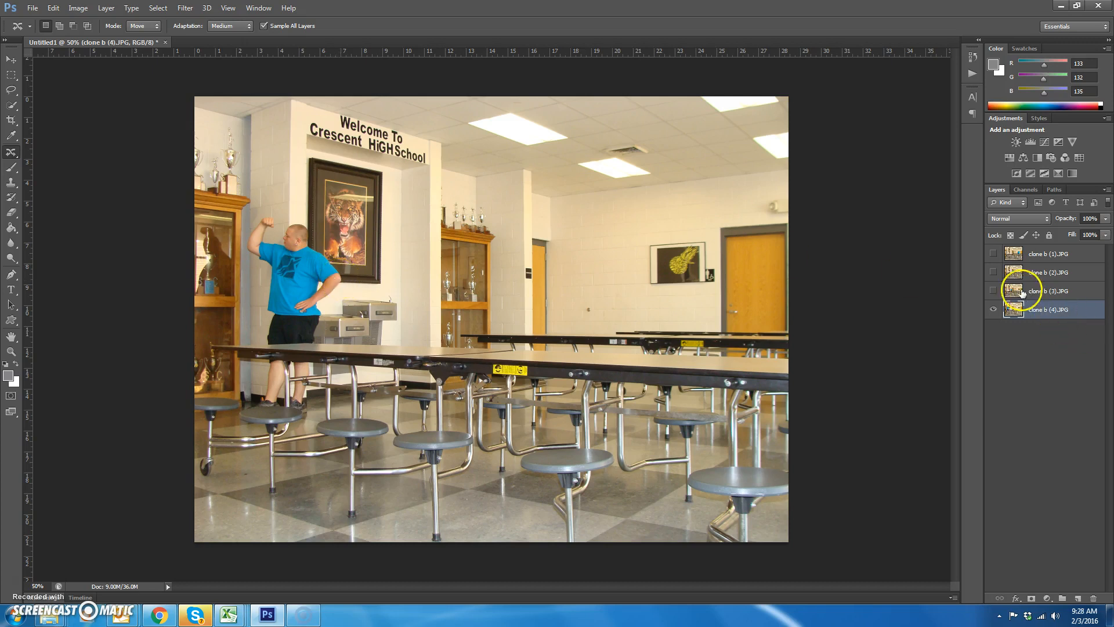
pyautogui.click(994, 290)
pyautogui.click(993, 272)
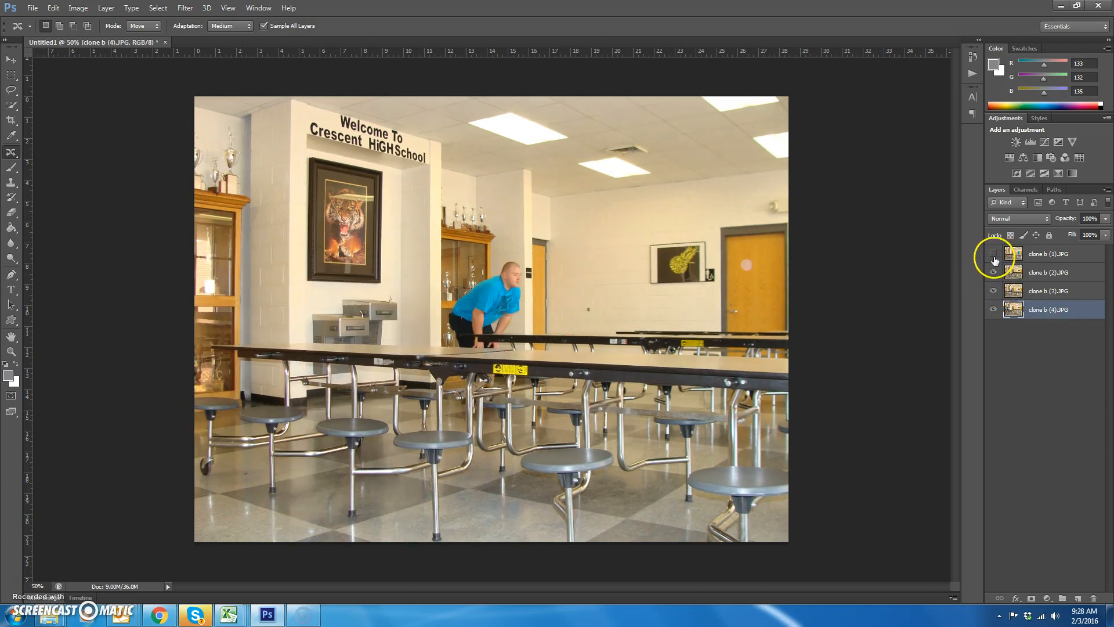
pyautogui.click(994, 256)
# Add white layer masks to the clone b (1), clone b (2) and clone b (3) layers.
pyautogui.click(1081, 258)
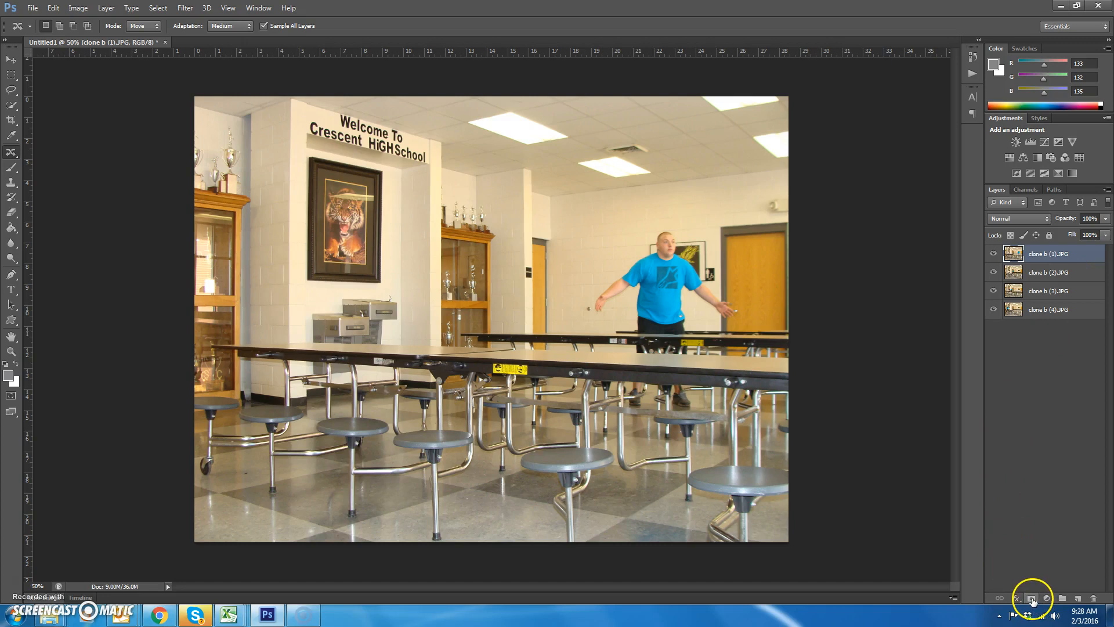
pyautogui.click(1033, 600)
pyautogui.click(1088, 276)
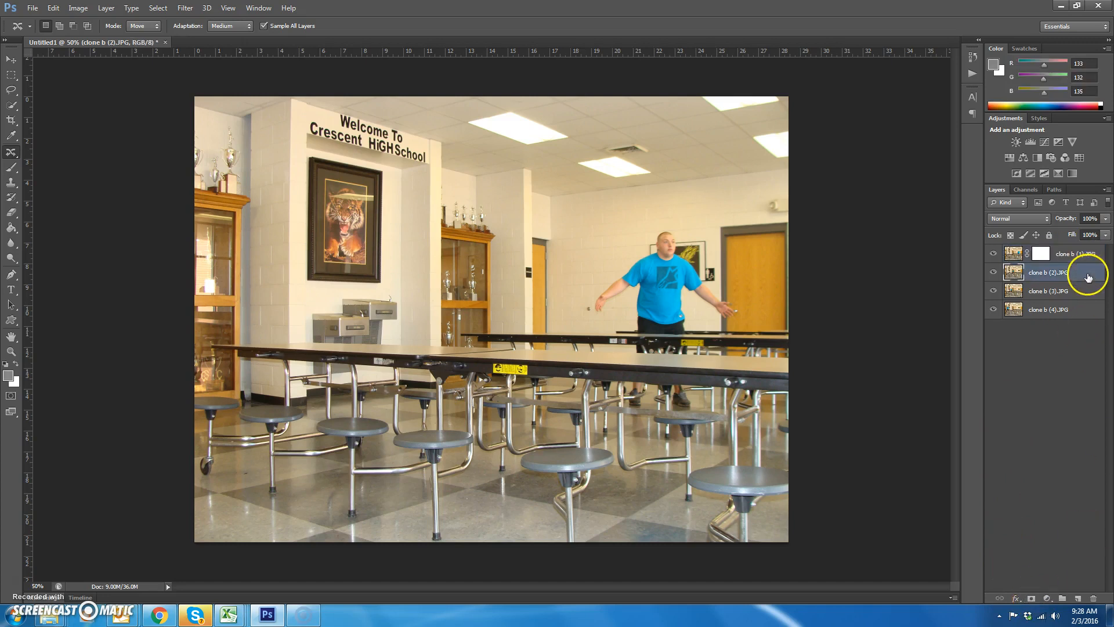
pyautogui.click(1032, 600)
pyautogui.click(1056, 293)
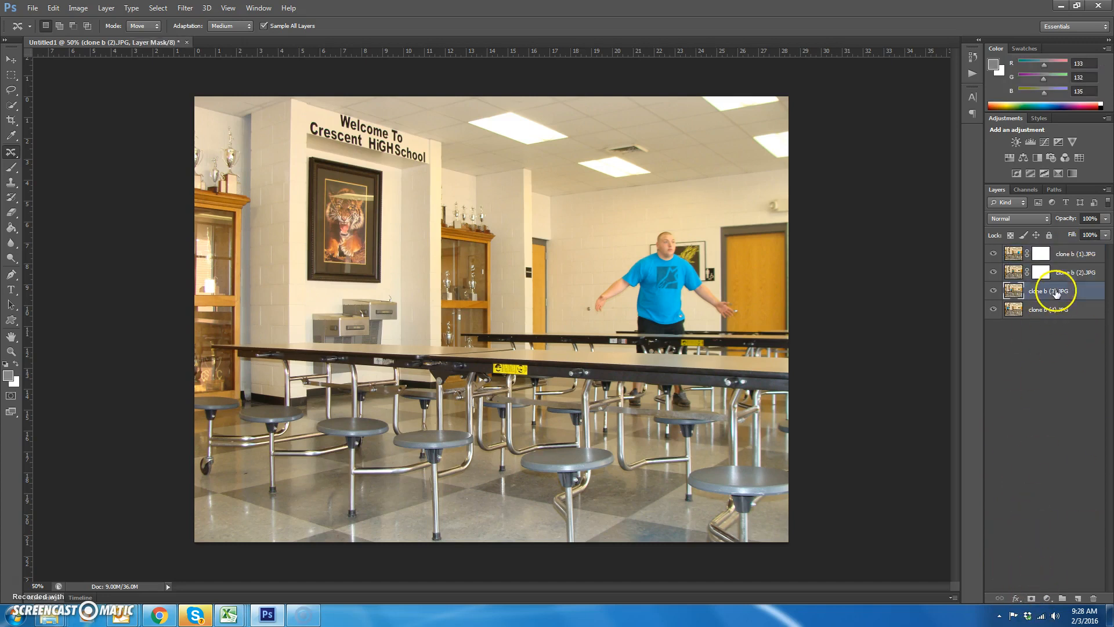
pyautogui.click(1032, 600)
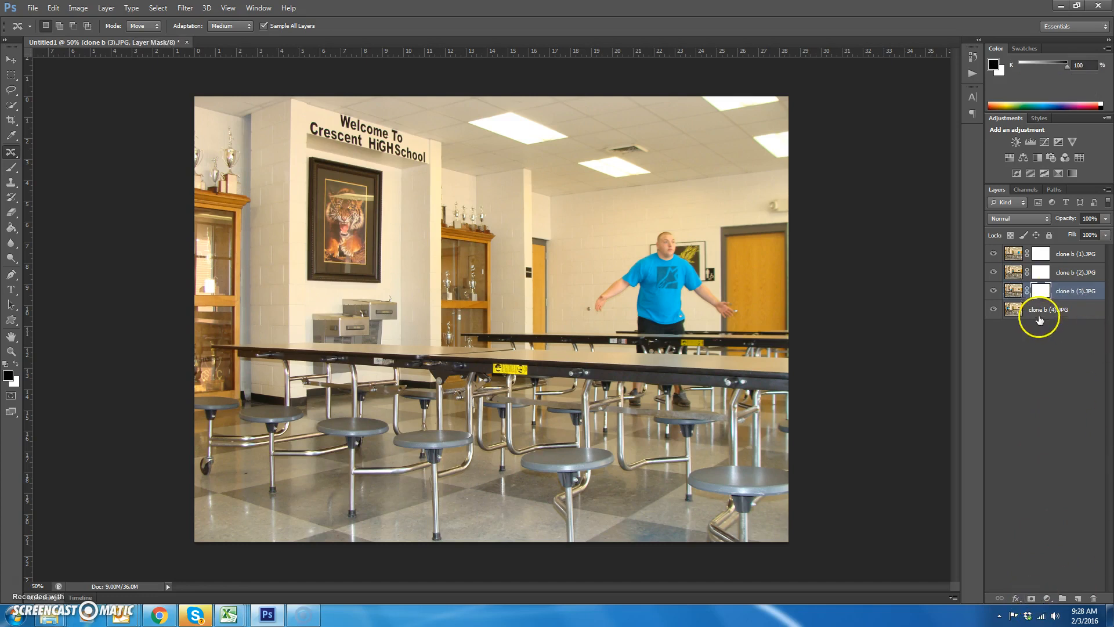
# Hide the clone b (2) and clone b (3) layers and compare clone b (1) with clone b (4) by toggling its visibility.
pyautogui.click(1073, 254)
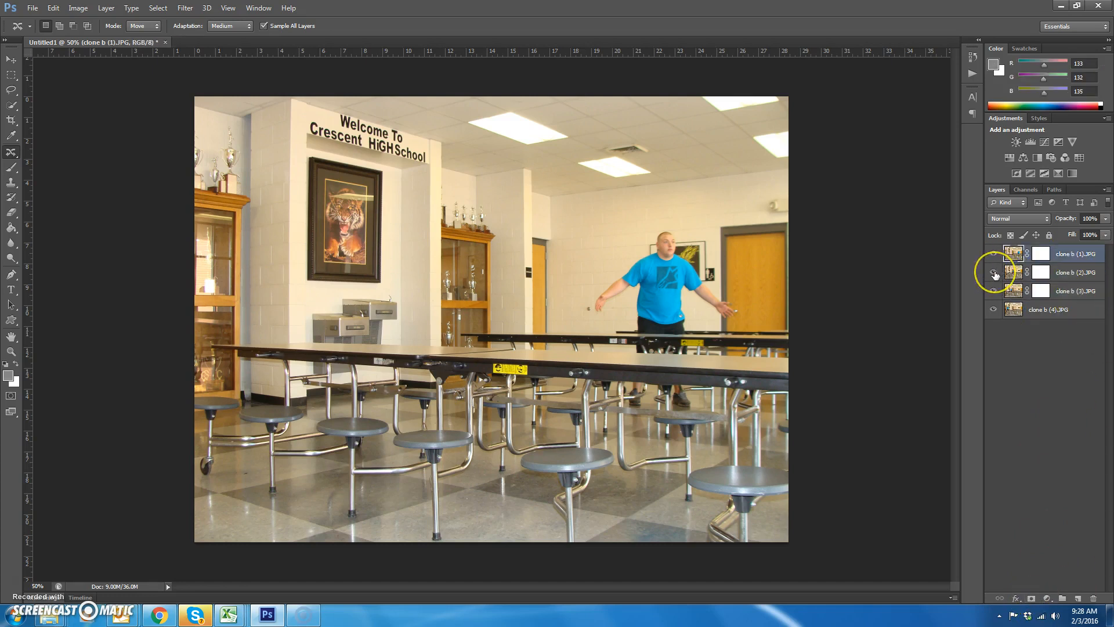
pyautogui.moveTo(995, 274); pyautogui.dragTo(993, 291)
pyautogui.click(993, 254)
pyautogui.click(993, 254)
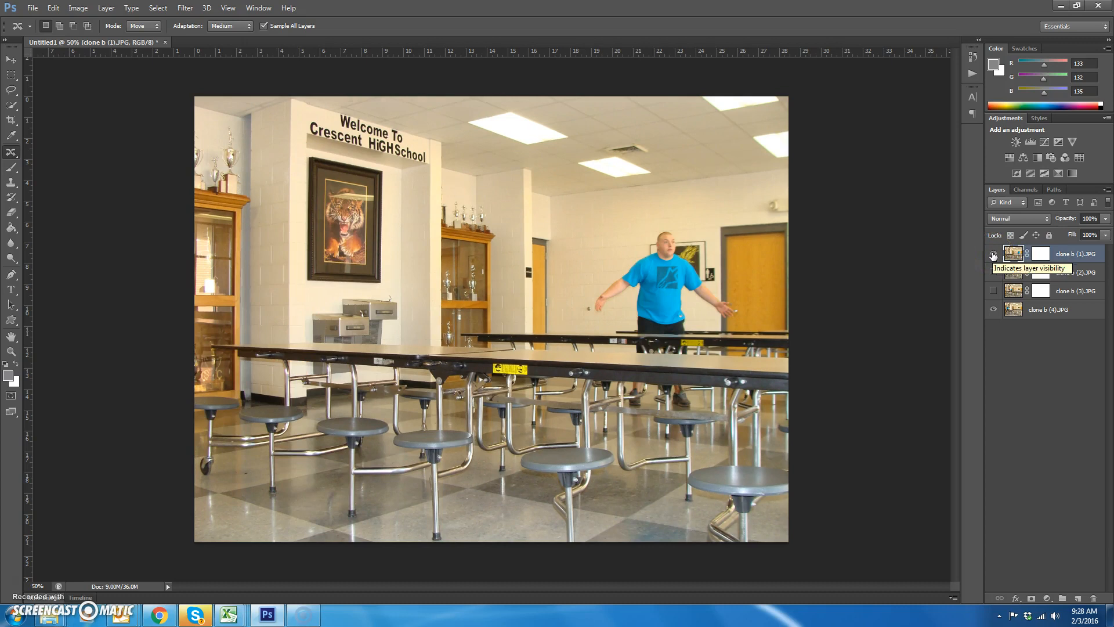
pyautogui.click(992, 254)
pyautogui.click(993, 254)
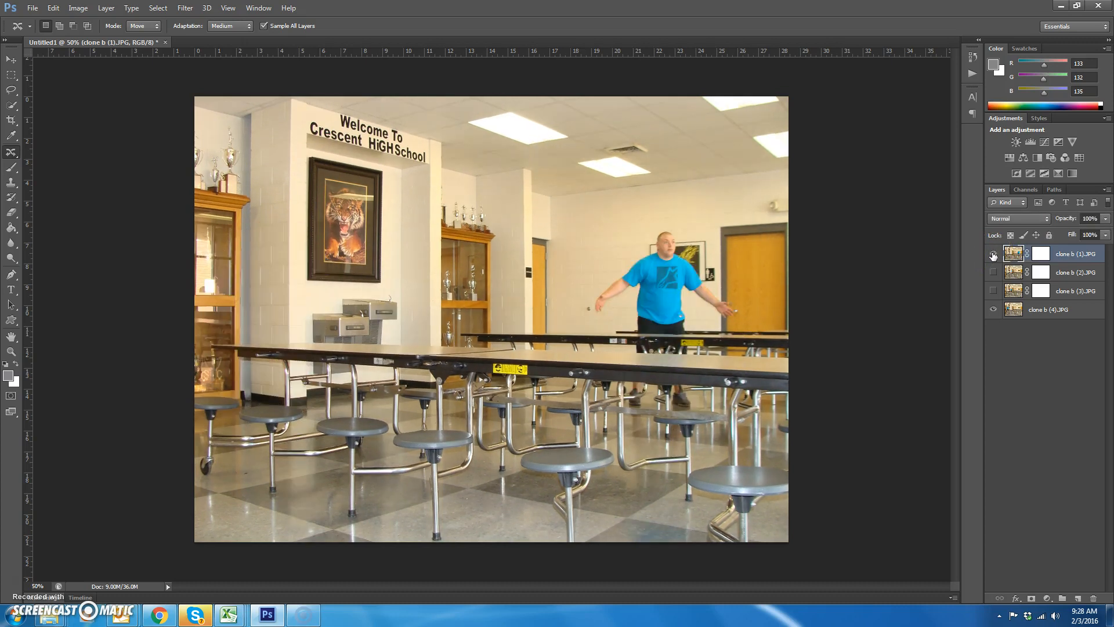
pyautogui.click(993, 254)
pyautogui.click(993, 254)
# Paint black on the clone b (1) mask beside the framed tiger picture to reveal the man from clone b (4).
pyautogui.click(1050, 256)
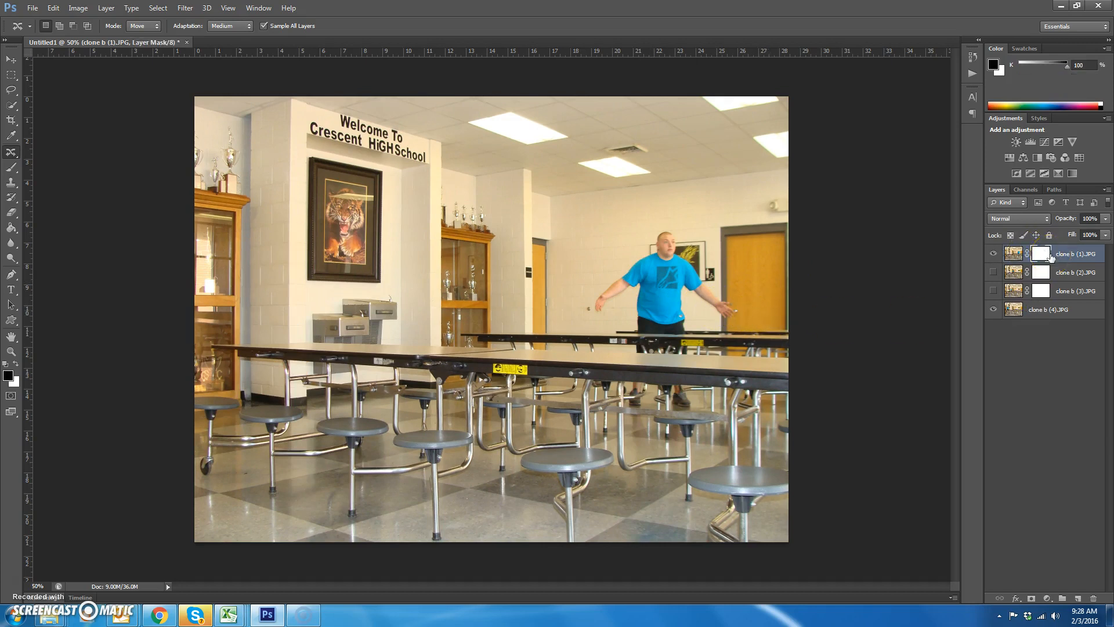
pyautogui.click(1048, 259)
pyautogui.click(11, 168)
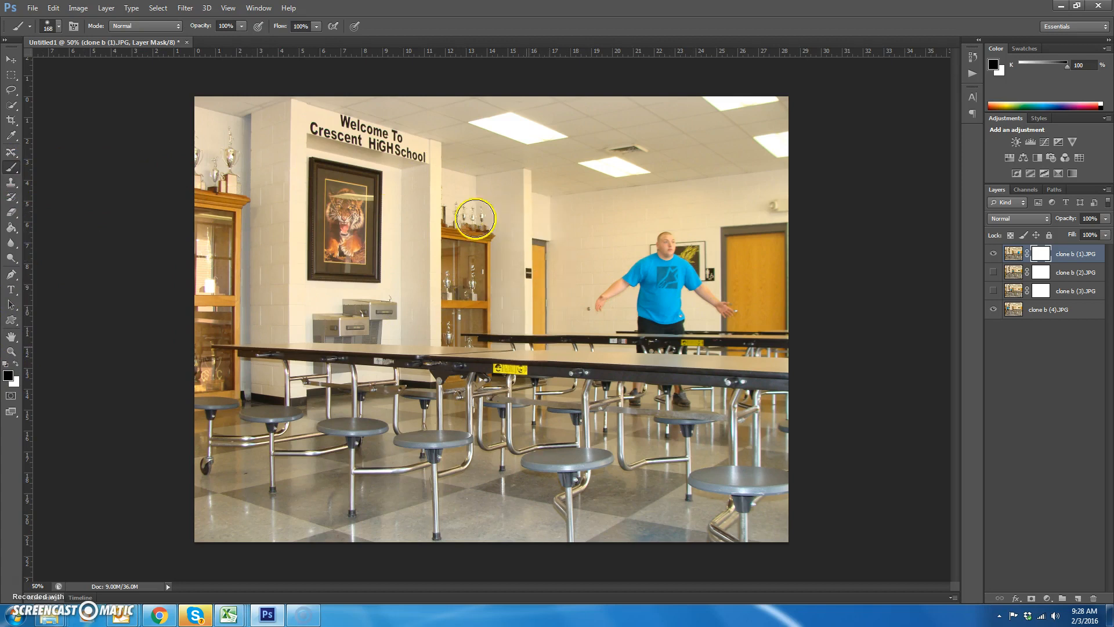
pyautogui.moveTo(322, 269); pyautogui.dragTo(287, 278)
pyautogui.moveTo(336, 399)
pyautogui.mouseDown()
pyautogui.moveTo(348, 308)
pyautogui.moveTo(294, 241)
pyautogui.moveTo(306, 175)
pyautogui.mouseUp()
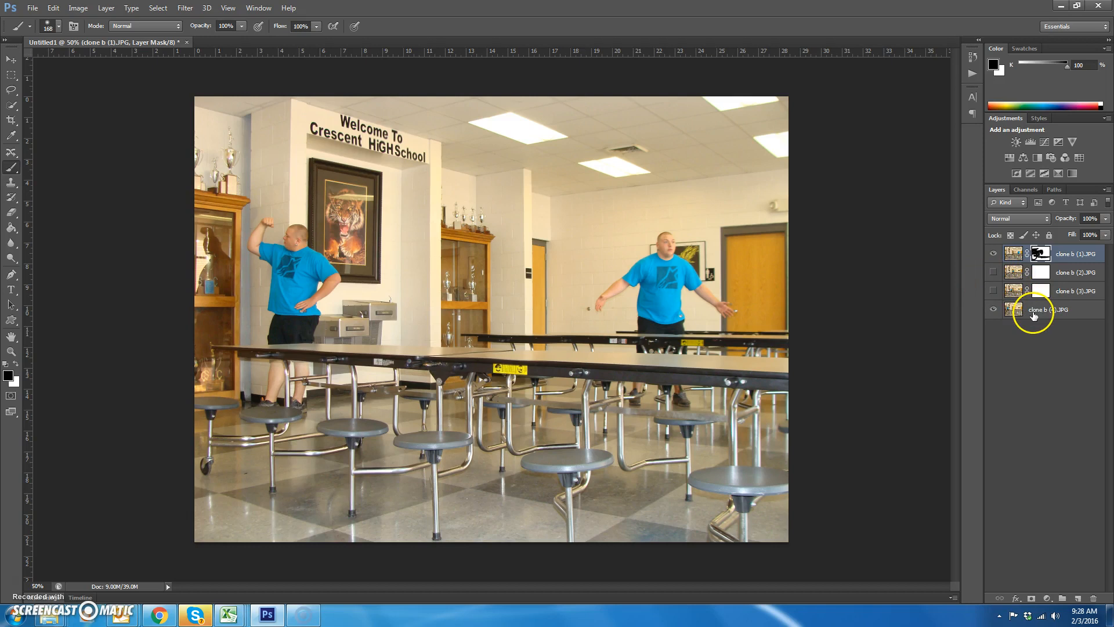
# Undo the brush strokes painted on the clone b (1) layer mask.
pyautogui.click(10, 170)
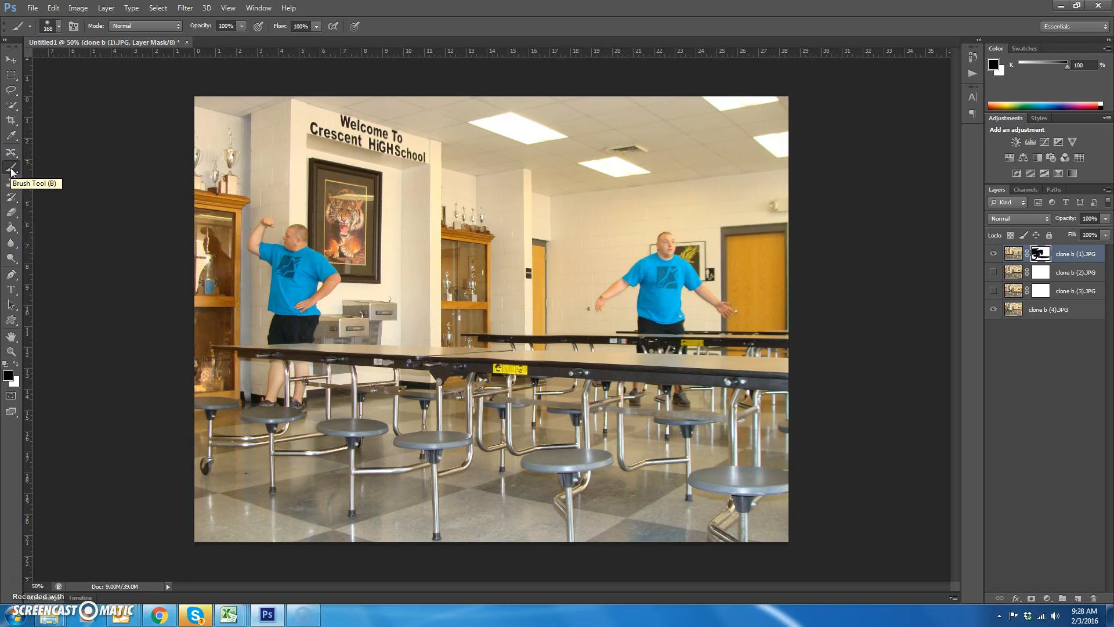
pyautogui.hotkey('ctrl', 'alt', 'z')
pyautogui.hotkey('ctrl', 'alt', 'z')
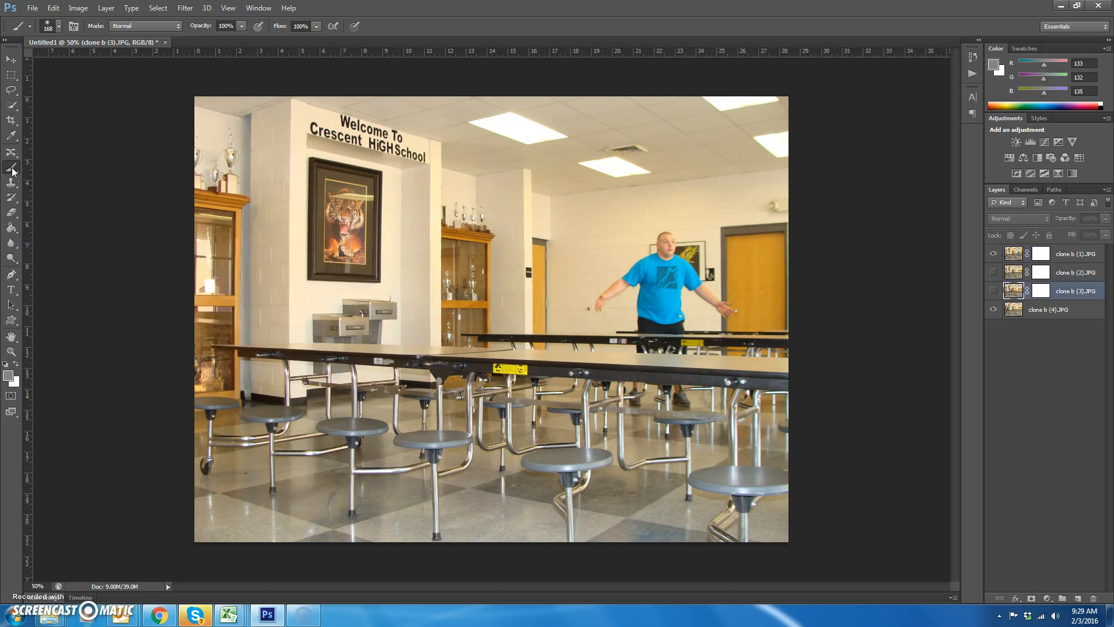
# Paint black over the entire man on the clone b (1) mask with a 39 px soft brush and invert the mask.
pyautogui.click(1043, 253)
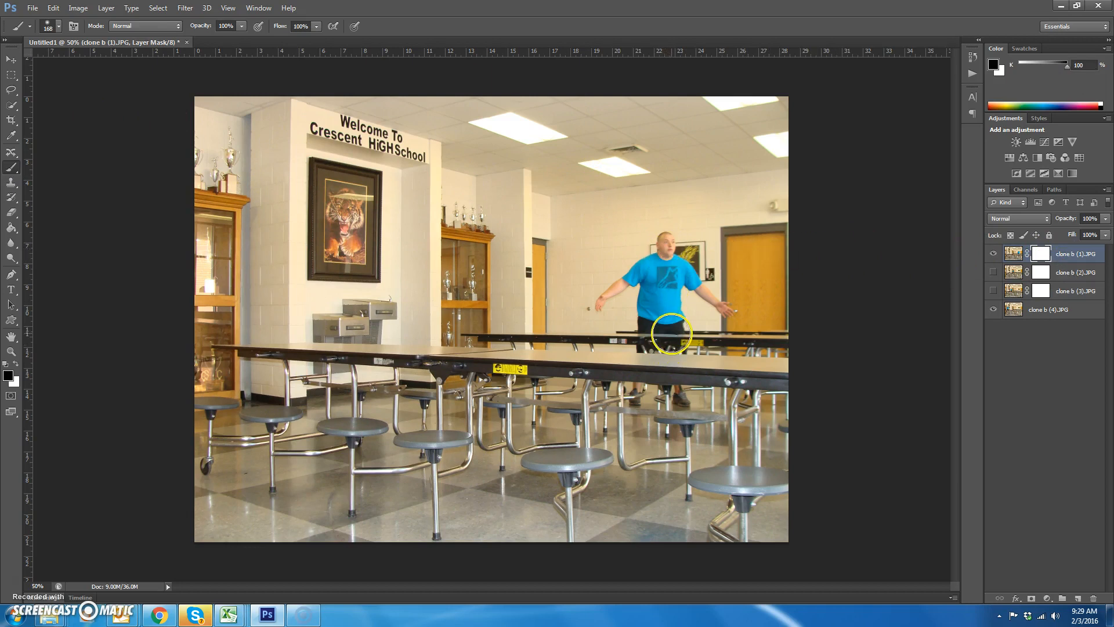
pyautogui.click(57, 30)
pyautogui.moveTo(39, 59); pyautogui.dragTo(39, 60)
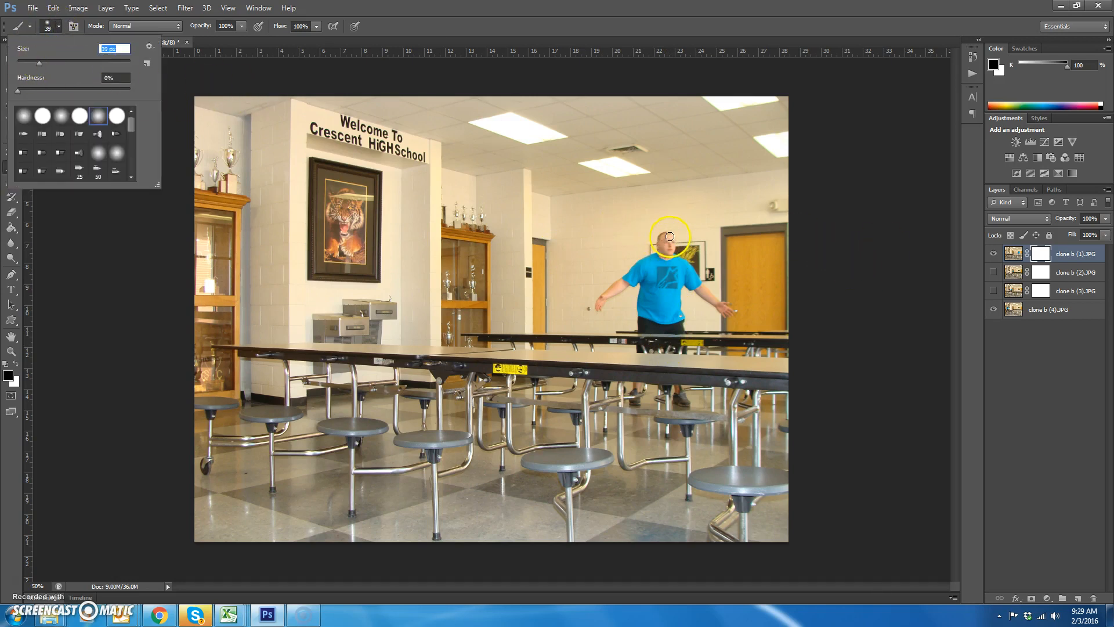
pyautogui.click(1041, 255)
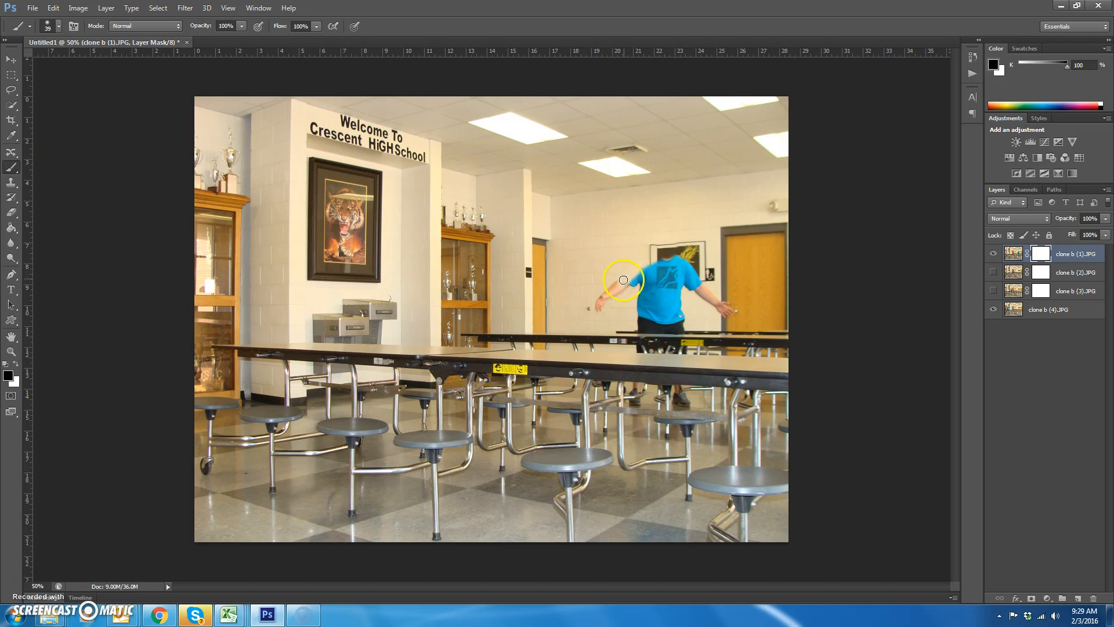
pyautogui.moveTo(605, 294)
pyautogui.mouseDown()
pyautogui.moveTo(598, 304)
pyautogui.moveTo(625, 287)
pyautogui.mouseUp()
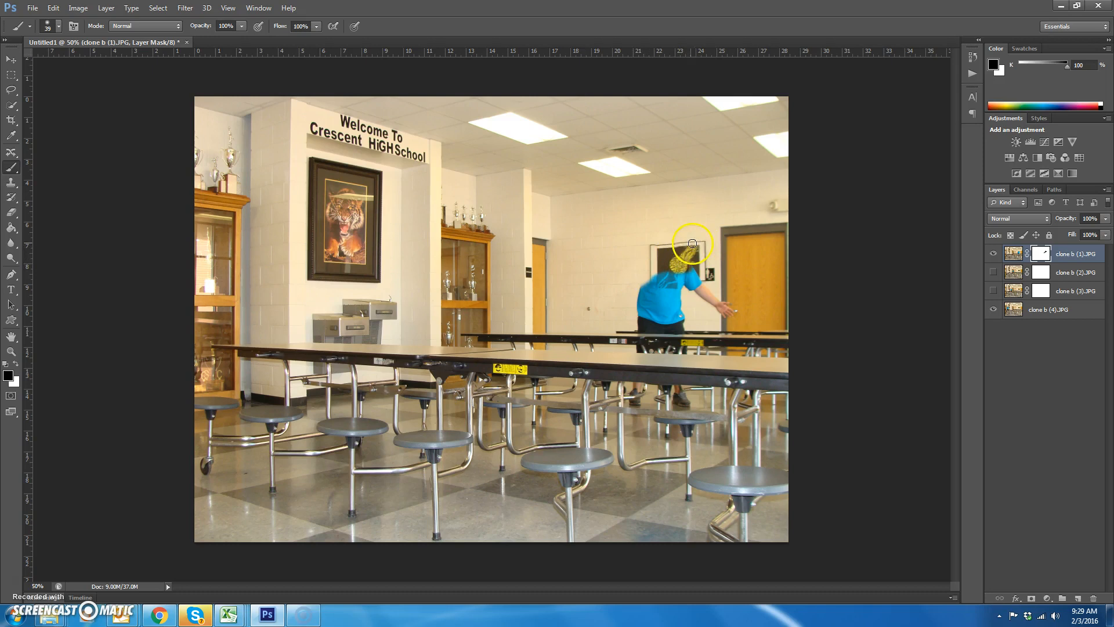
pyautogui.moveTo(693, 274)
pyautogui.mouseDown()
pyautogui.moveTo(688, 265)
pyautogui.moveTo(729, 303)
pyautogui.moveTo(725, 313)
pyautogui.moveTo(697, 289)
pyautogui.moveTo(704, 297)
pyautogui.mouseUp()
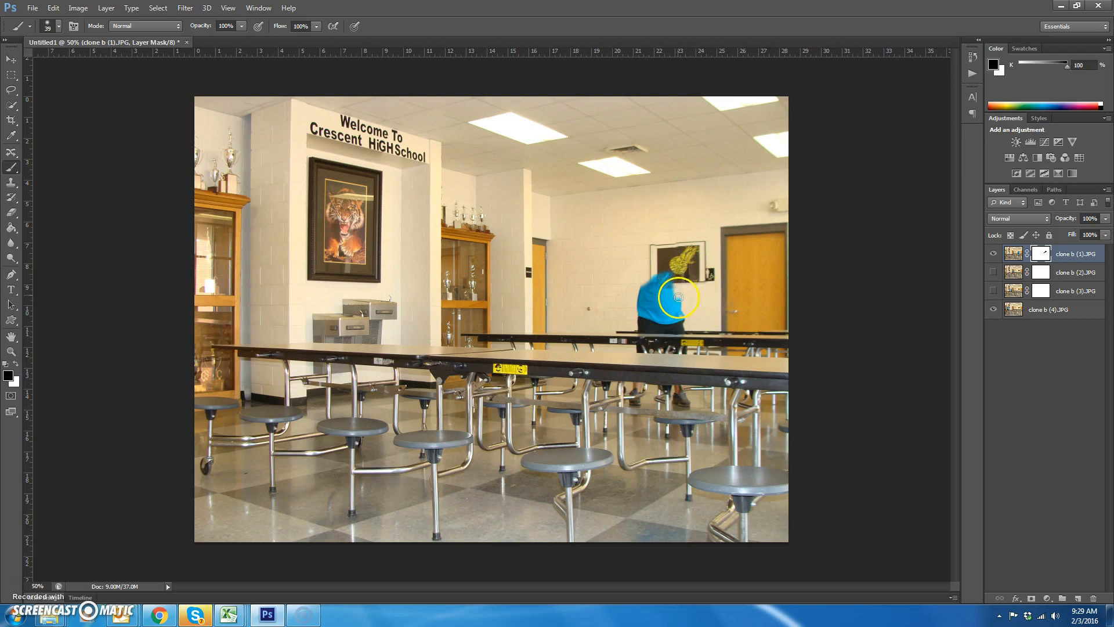
pyautogui.moveTo(680, 312)
pyautogui.mouseDown()
pyautogui.moveTo(683, 327)
pyautogui.moveTo(641, 333)
pyautogui.moveTo(645, 286)
pyautogui.moveTo(679, 267)
pyautogui.moveTo(667, 325)
pyautogui.moveTo(682, 336)
pyautogui.moveTo(666, 311)
pyautogui.moveTo(671, 272)
pyautogui.mouseUp()
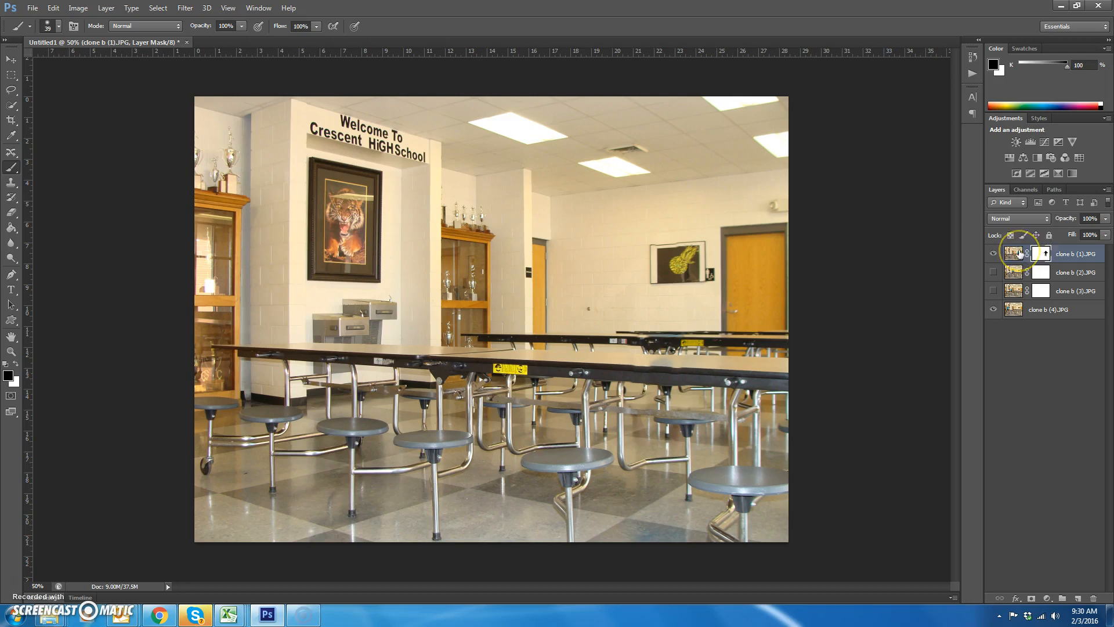
pyautogui.hotkey('ctrl', 'i')
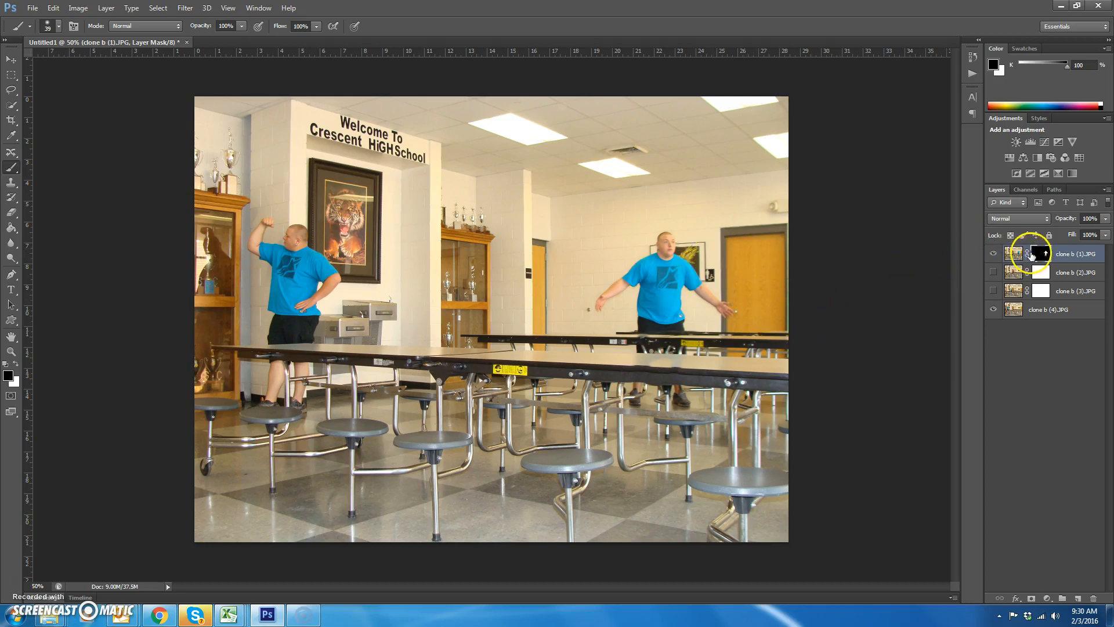
# Show the clone b (2) layer and paint black on its mask over the man leaning forward by the trophy case.
pyautogui.click(994, 274)
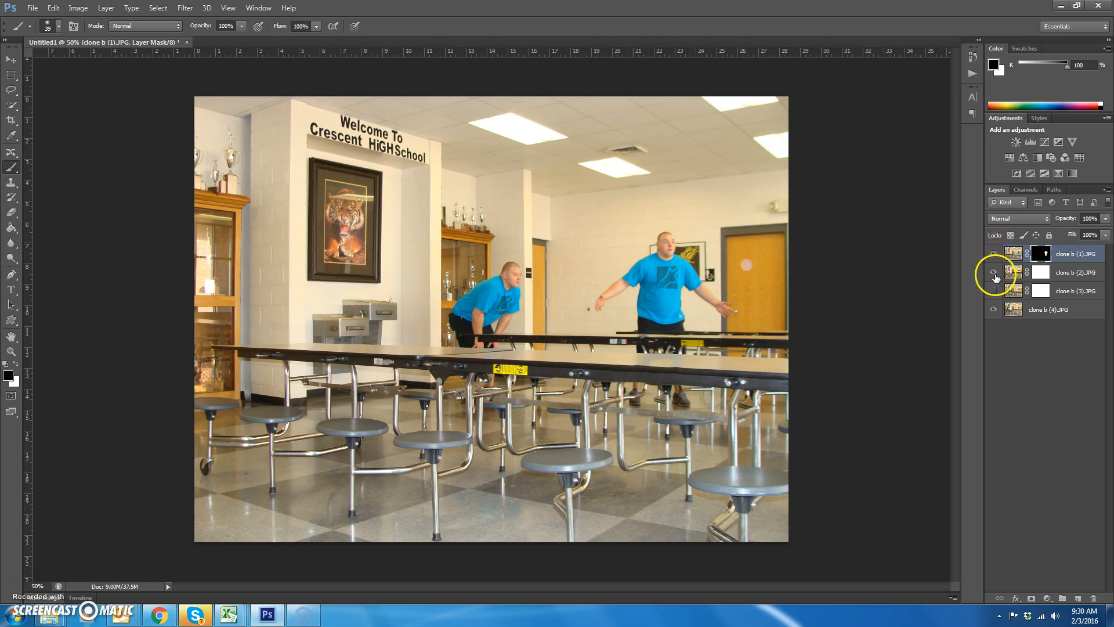
pyautogui.click(994, 273)
pyautogui.click(993, 274)
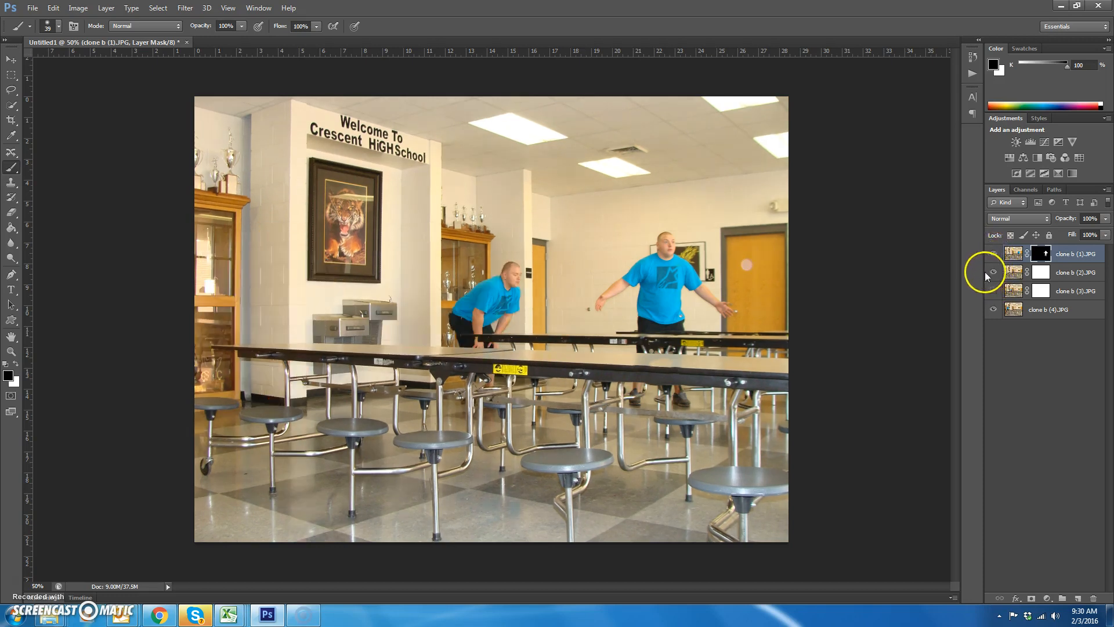
pyautogui.click(1041, 272)
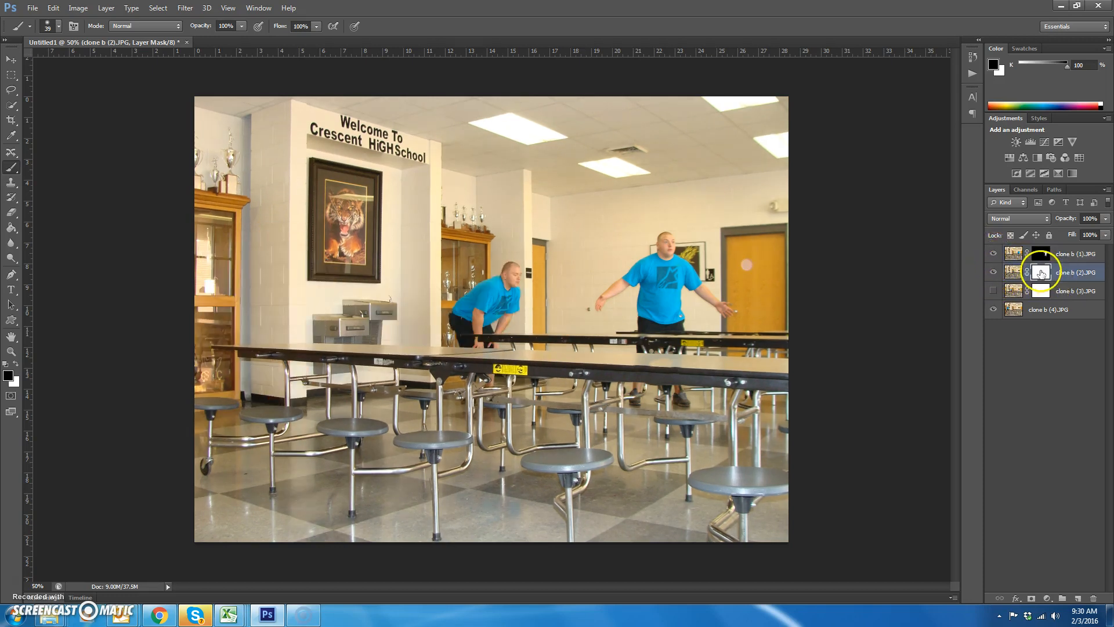
pyautogui.moveTo(516, 271); pyautogui.dragTo(514, 271)
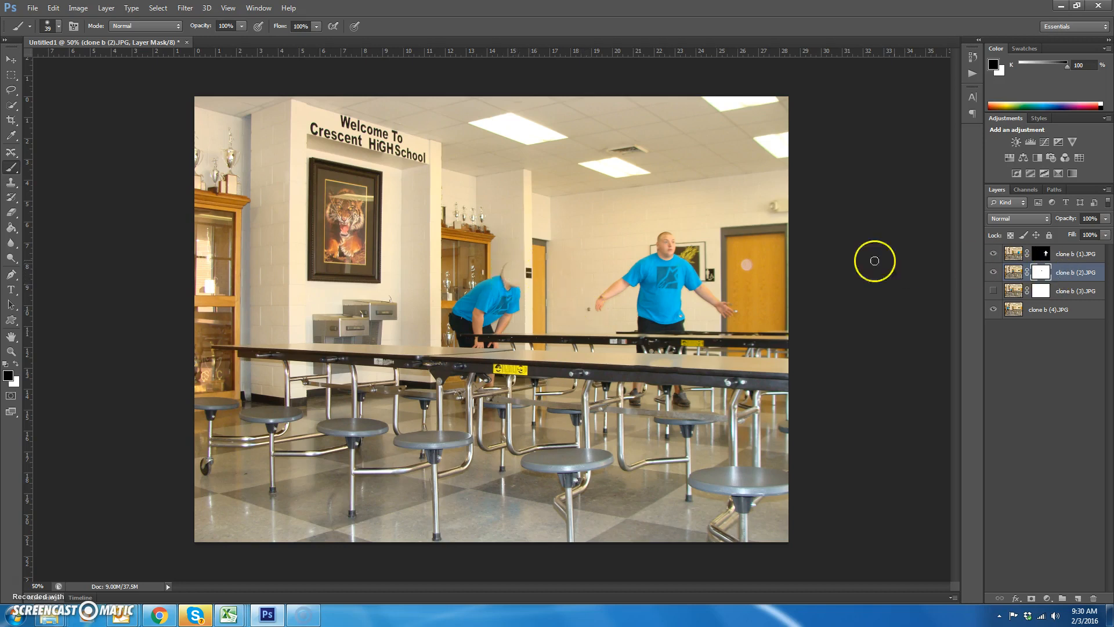
pyautogui.moveTo(505, 267)
pyautogui.mouseDown()
pyautogui.moveTo(460, 299)
pyautogui.moveTo(526, 285)
pyautogui.moveTo(486, 347)
pyautogui.moveTo(484, 324)
pyautogui.moveTo(461, 344)
pyautogui.moveTo(464, 327)
pyautogui.moveTo(448, 321)
pyautogui.moveTo(441, 342)
pyautogui.moveTo(481, 300)
pyautogui.moveTo(472, 333)
pyautogui.moveTo(495, 378)
pyautogui.mouseUp()
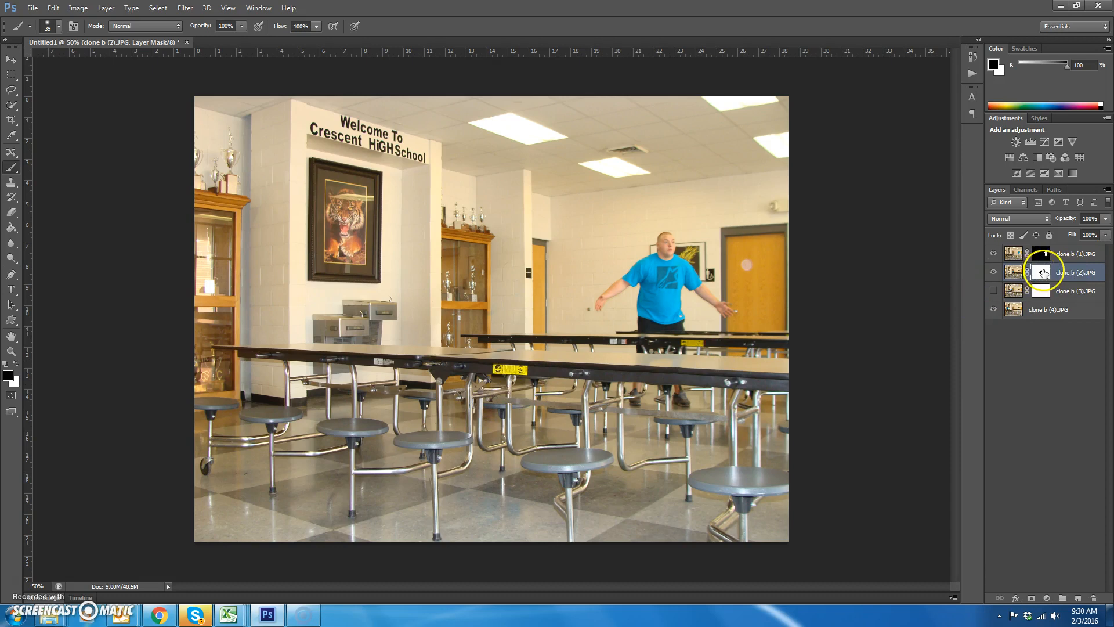
# Invert the clone b (2) layer mask and show the clone b (3) layer.
pyautogui.hotkey('ctrl', 'i')
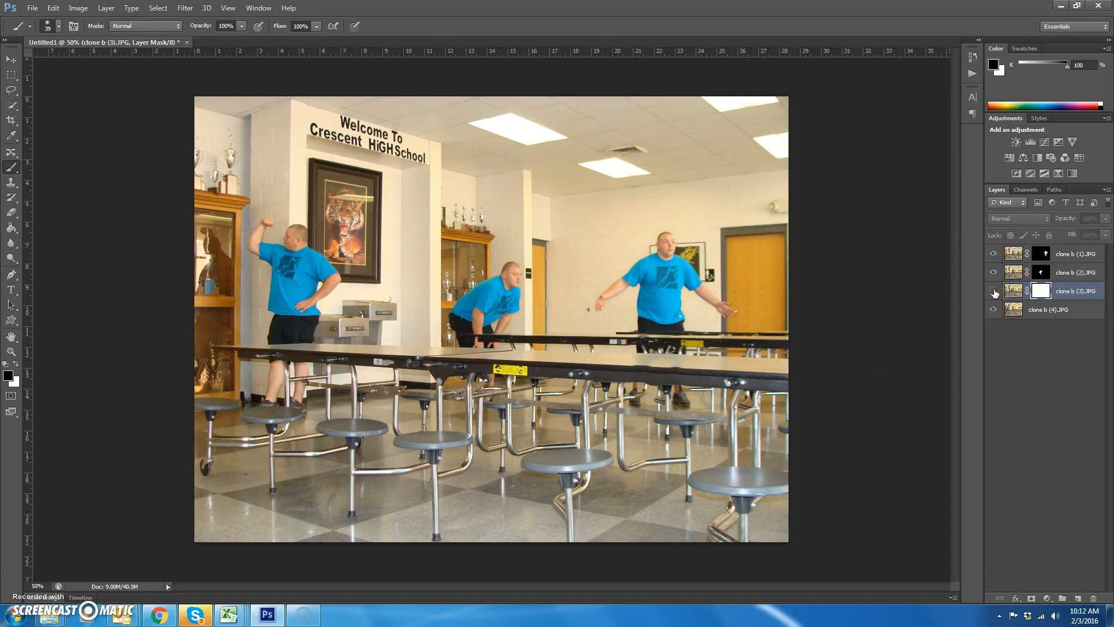
pyautogui.click(994, 292)
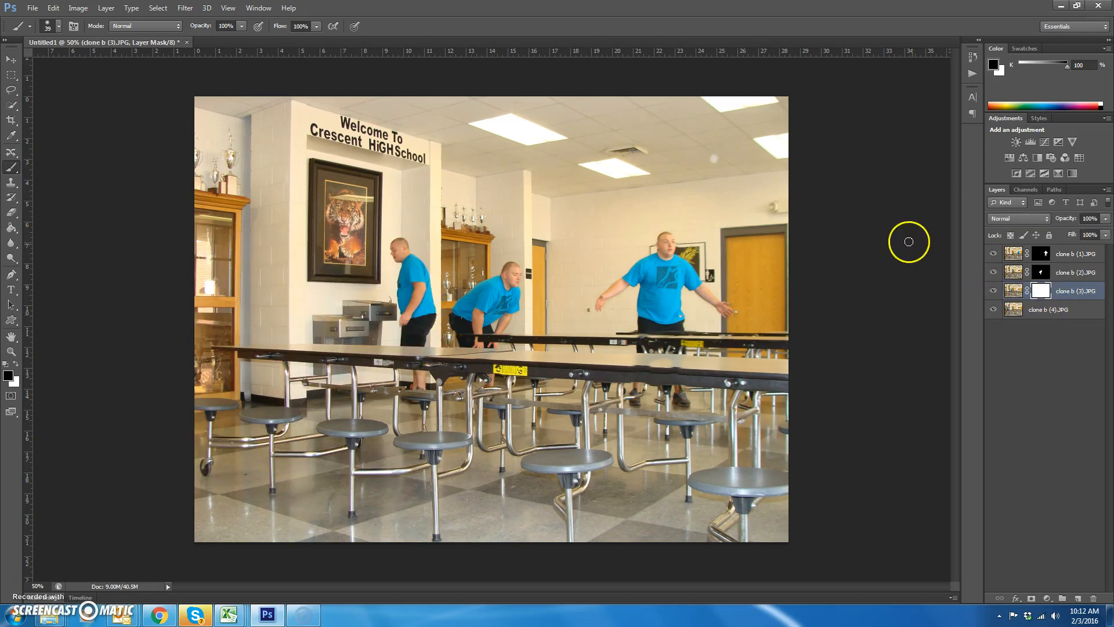
# Paint black on the clone b (3) mask over the entire man standing beside the water fountains and invert the mask.
pyautogui.moveTo(395, 248); pyautogui.dragTo(410, 251)
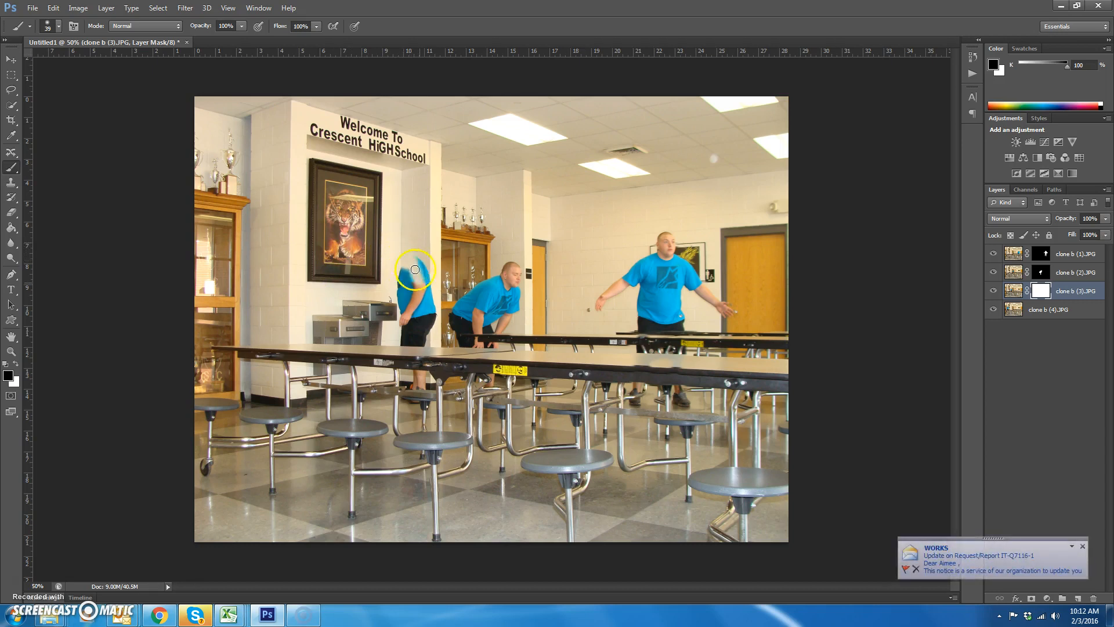
pyautogui.moveTo(414, 260)
pyautogui.mouseDown()
pyautogui.moveTo(429, 328)
pyautogui.moveTo(419, 296)
pyautogui.moveTo(428, 302)
pyautogui.moveTo(415, 348)
pyautogui.moveTo(423, 343)
pyautogui.moveTo(404, 345)
pyautogui.moveTo(409, 325)
pyautogui.moveTo(402, 343)
pyautogui.mouseUp()
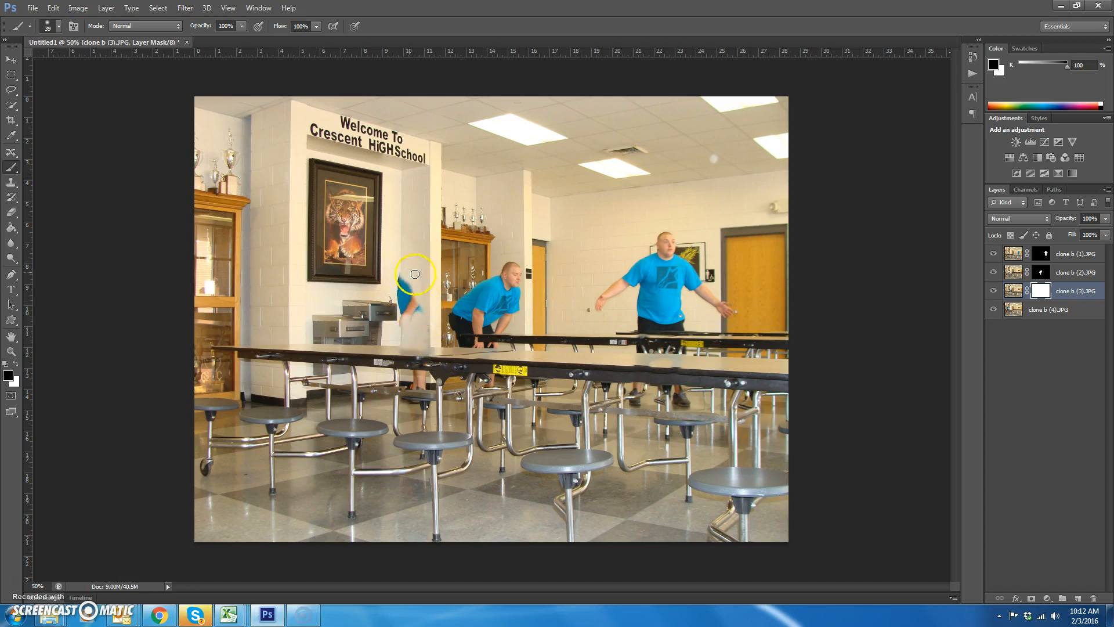
pyautogui.moveTo(405, 295)
pyautogui.mouseDown()
pyautogui.moveTo(397, 328)
pyautogui.moveTo(424, 374)
pyautogui.moveTo(427, 331)
pyautogui.mouseUp()
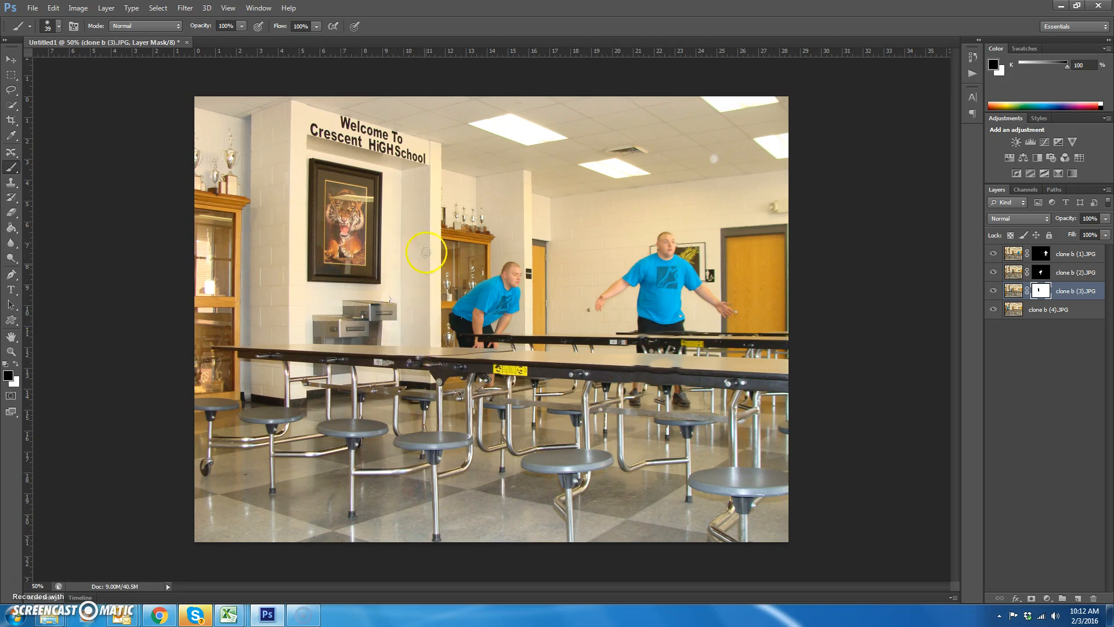
pyautogui.moveTo(1045, 291); pyautogui.dragTo(1044, 290)
pyautogui.hotkey('ctrl', 'i')
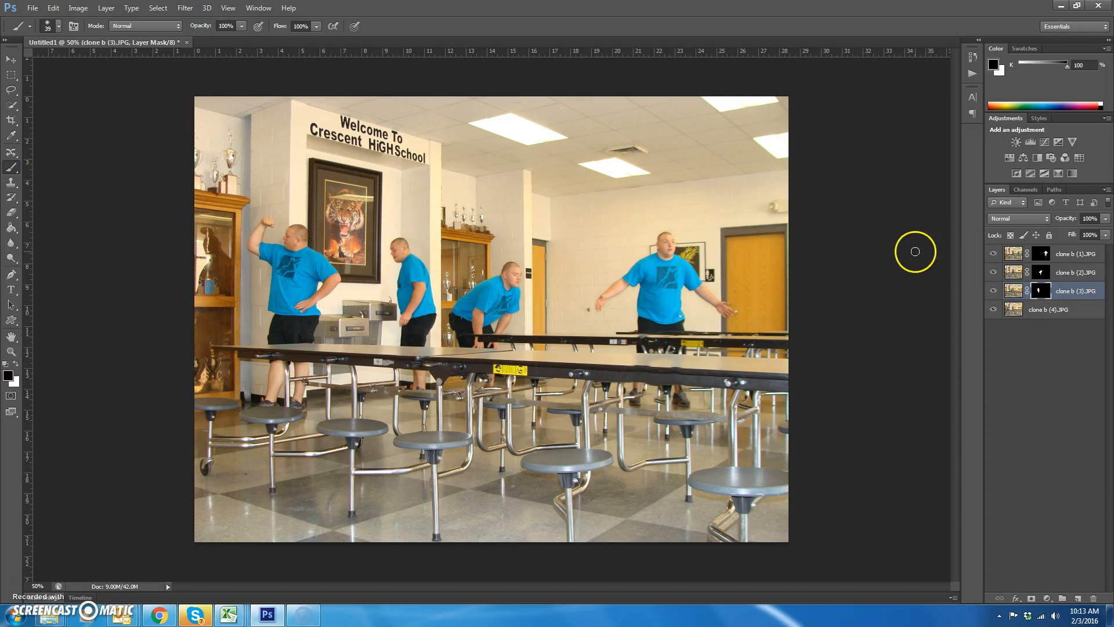
# Invert the clone b (3) mask and invert it back, and undo a test brush stroke near the water fountains.
pyautogui.hotkey('ctrl', 'i')
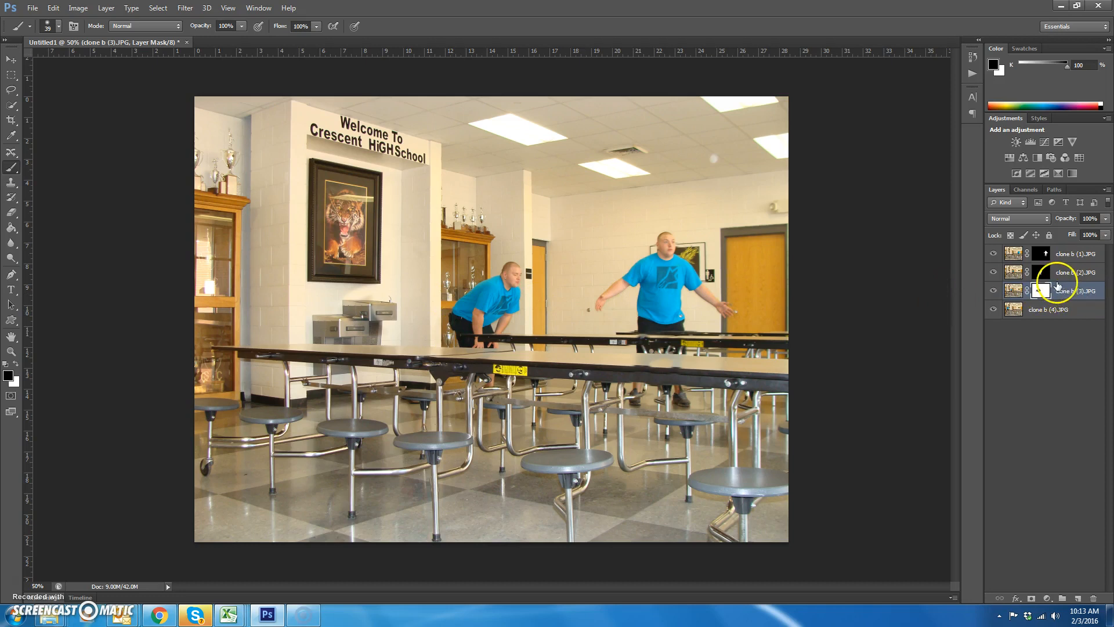
pyautogui.hotkey('ctrl', 'i')
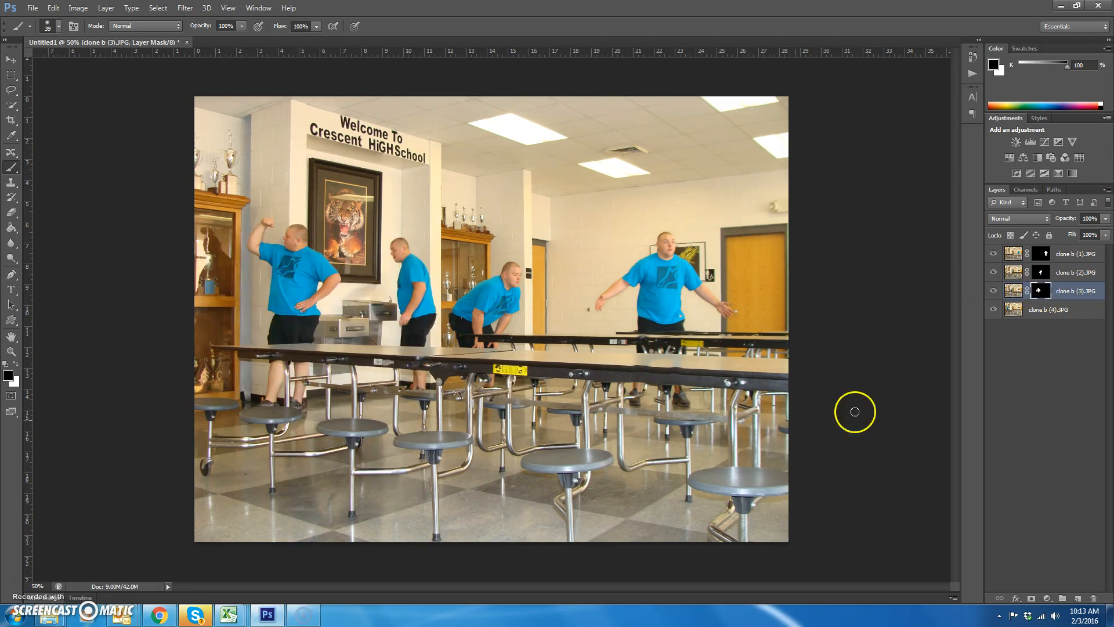
pyautogui.moveTo(389, 297); pyautogui.dragTo(364, 314)
pyautogui.hotkey('ctrl', 'z')
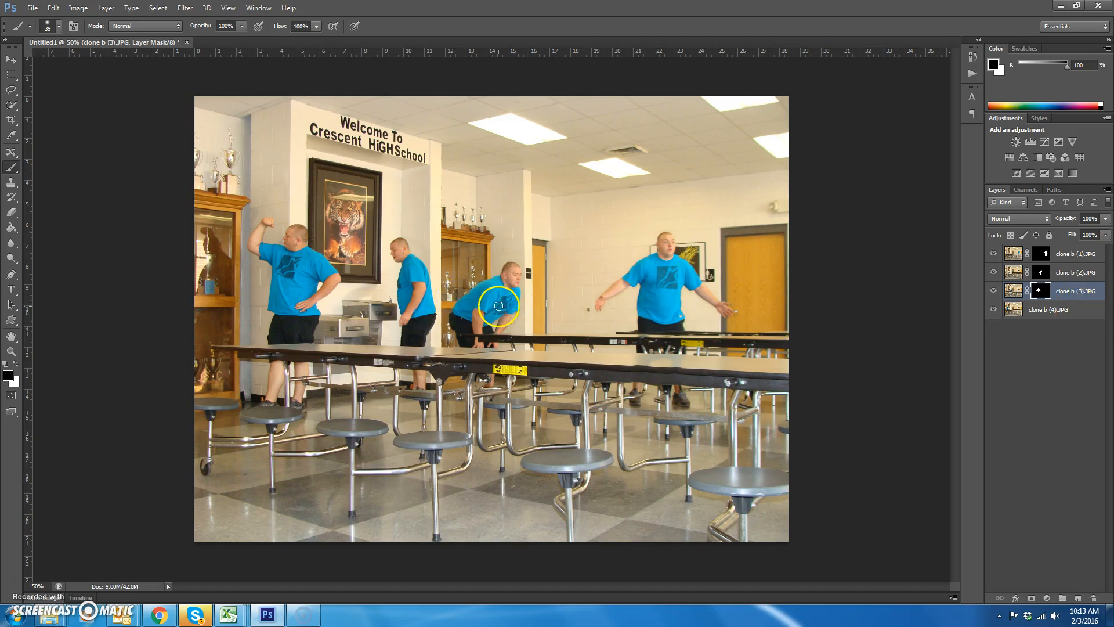
# Touch up the clone b (2) mask around the leaning man's head, painting black to hide areas and white to restore them.
pyautogui.moveTo(485, 295); pyautogui.dragTo(444, 309)
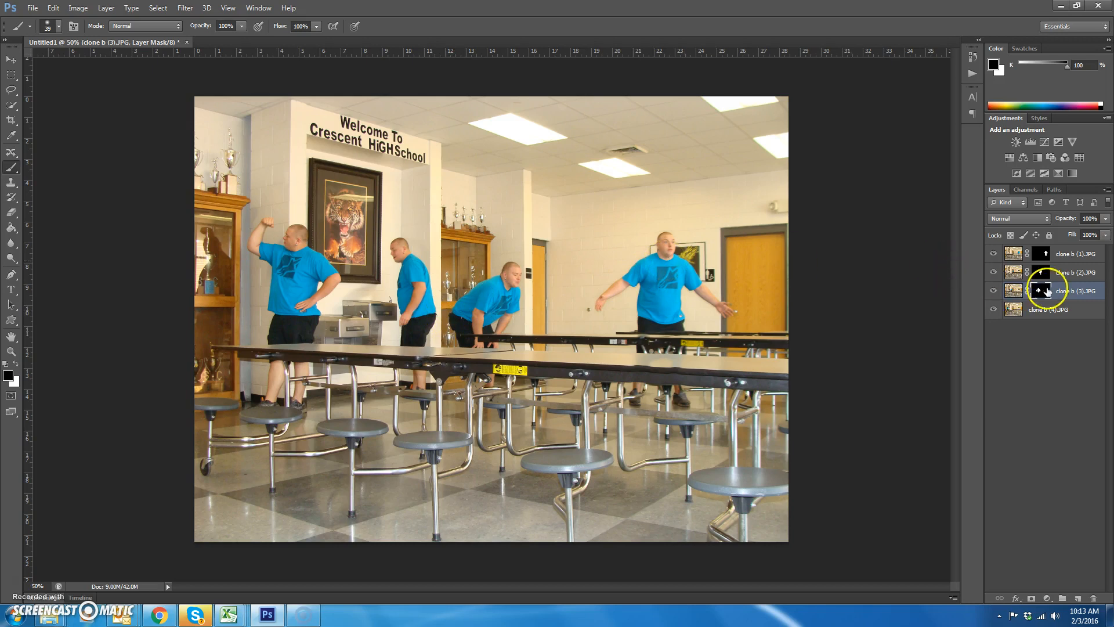
pyautogui.click(1041, 272)
pyautogui.click(16, 363)
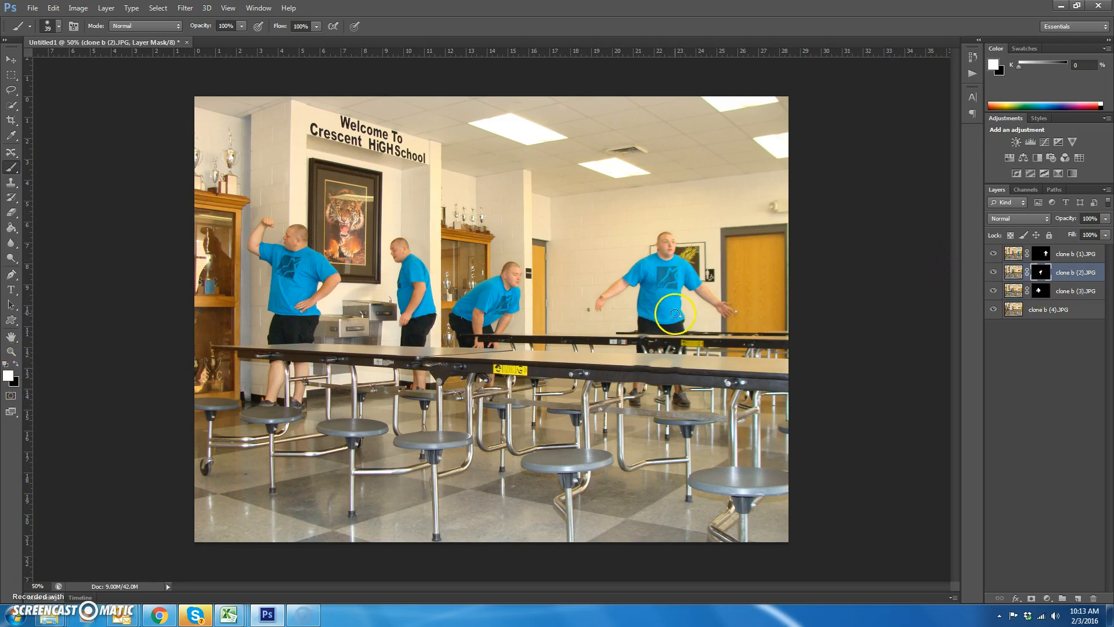
pyautogui.click(708, 277)
pyautogui.click(17, 365)
pyautogui.moveTo(524, 282); pyautogui.dragTo(525, 282)
pyautogui.click(16, 364)
pyautogui.moveTo(509, 278); pyautogui.dragTo(509, 265)
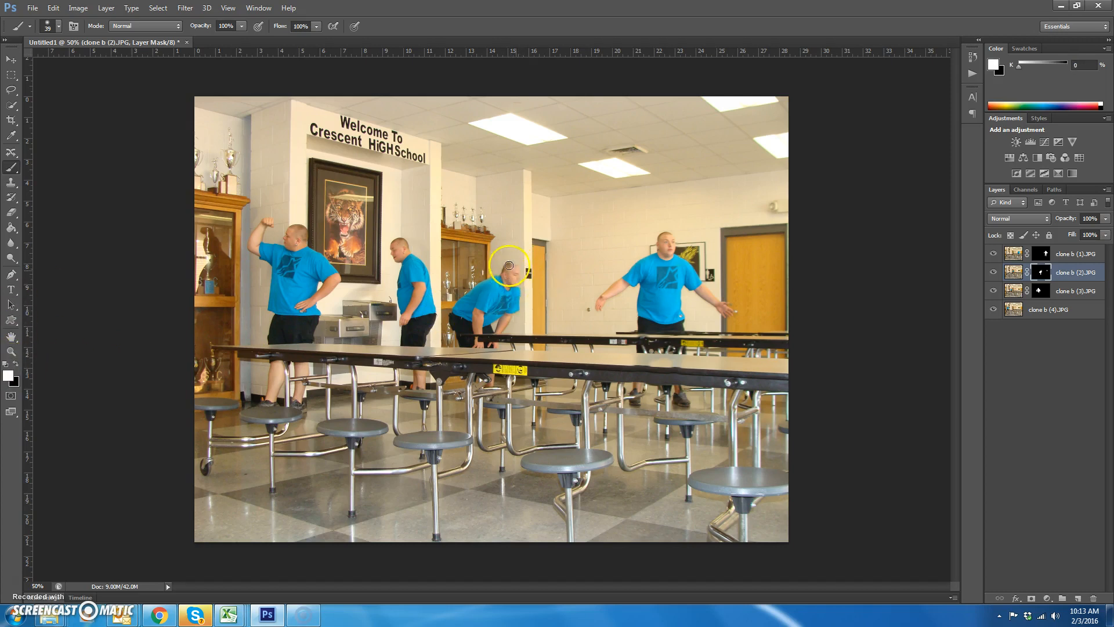